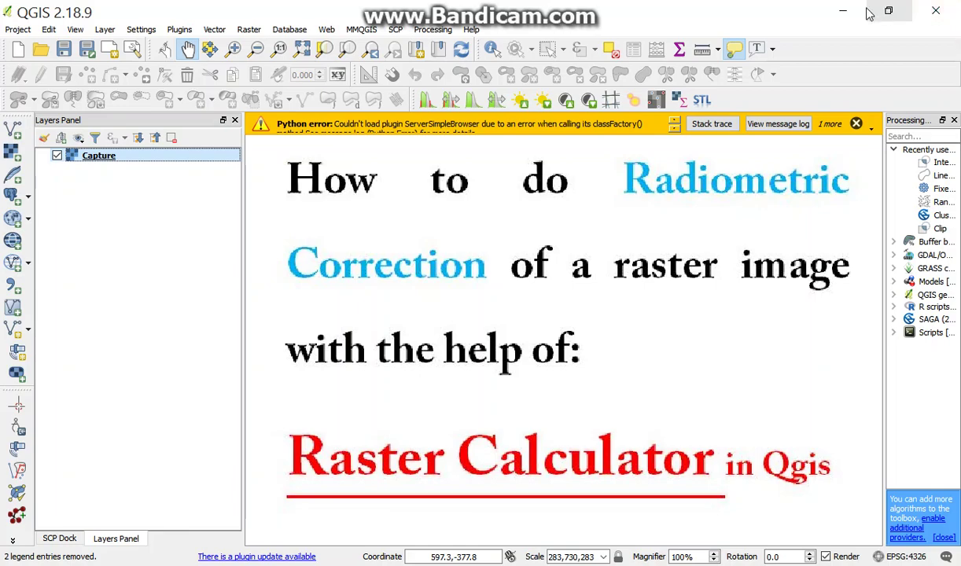
Minimize the QGIS window showing the radiometric correction title slide
{"action": "left_click", "coordinate": [842, 12]}
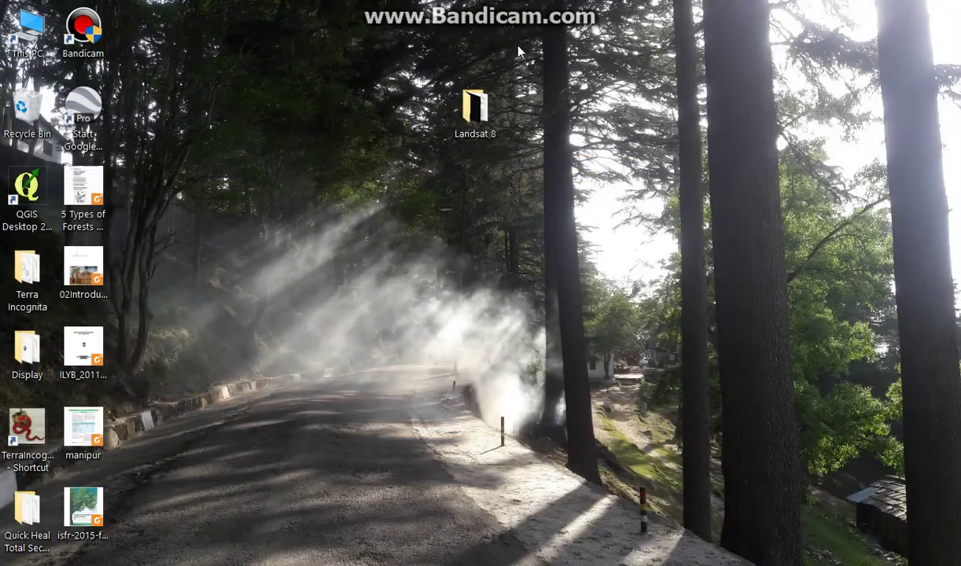
Open the MTL metadata file from the Landsat 8 folder in Notepad++
{"action": "double_click", "coordinate": [475, 114]}
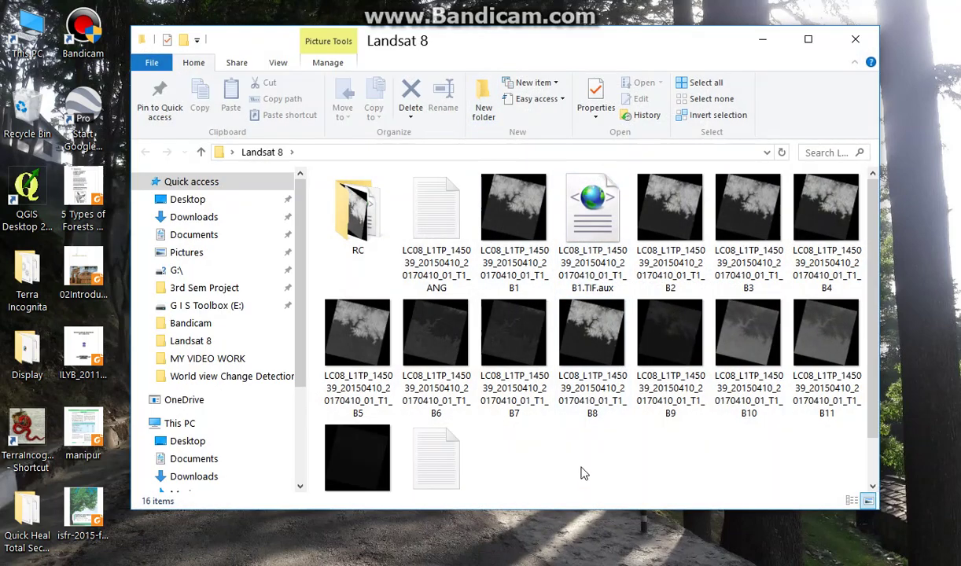
{"action": "scroll", "coordinate": [583, 473], "scroll_direction": "down", "scroll_amount": 1}
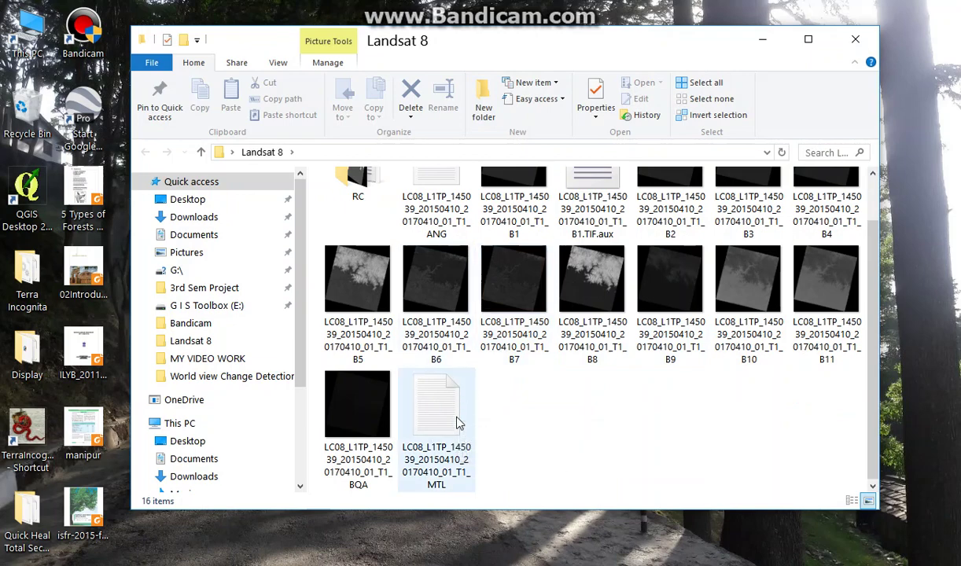
{"action": "mouse_move", "coordinate": [436, 457]}
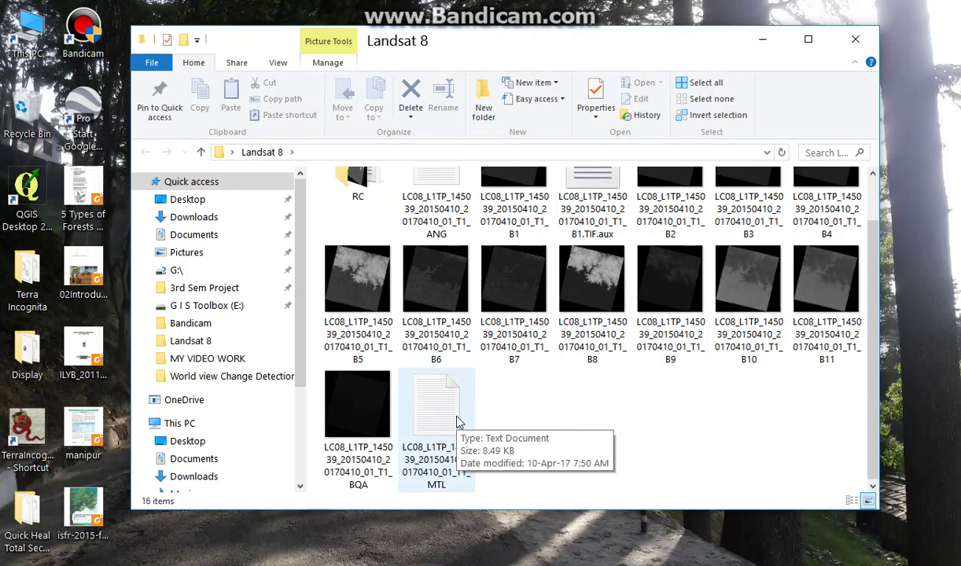
{"action": "right_click", "coordinate": [459, 415]}
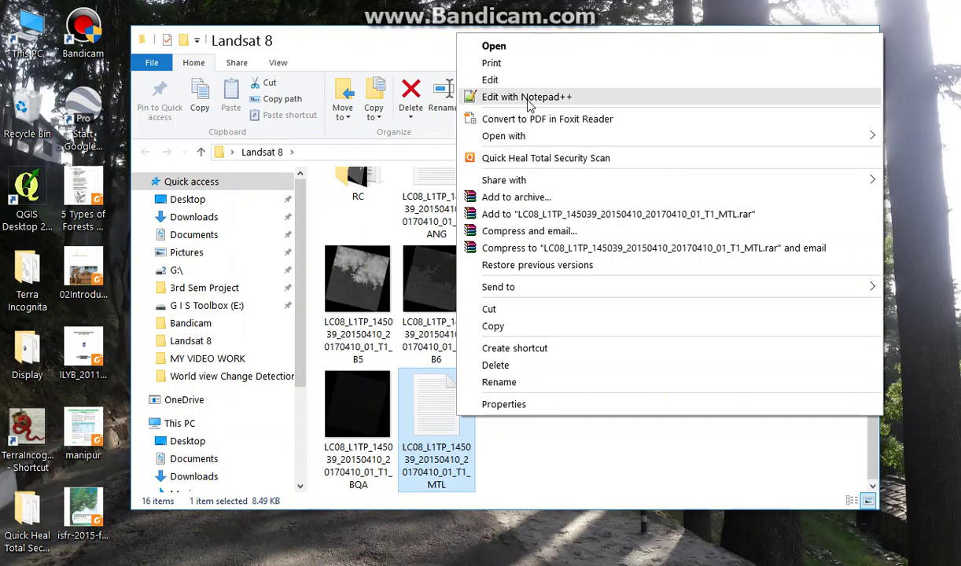
{"action": "left_click", "coordinate": [526, 98]}
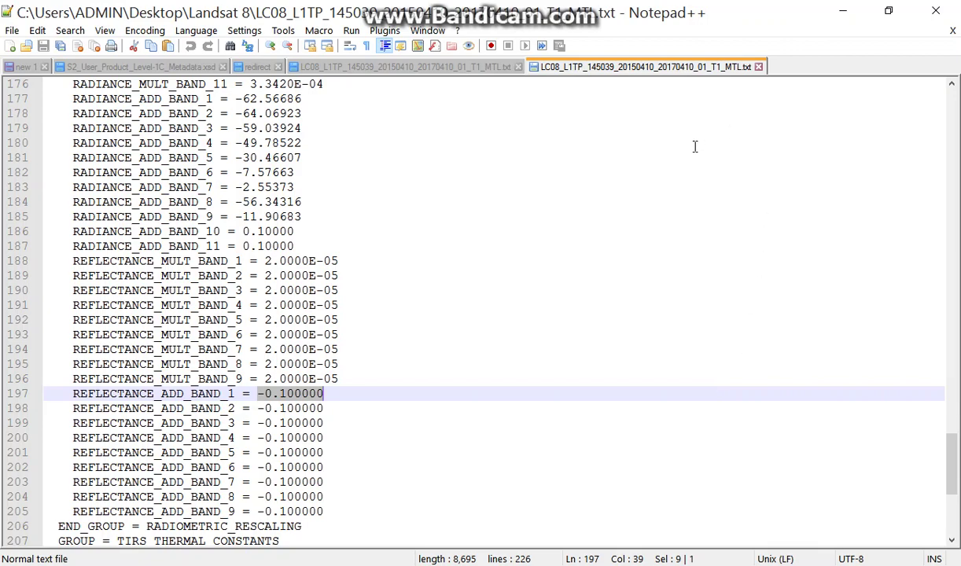
Scroll through the MTL metadata values, then minimize Notepad++
{"action": "scroll", "coordinate": [496, 235], "scroll_direction": "up", "scroll_amount": 20}
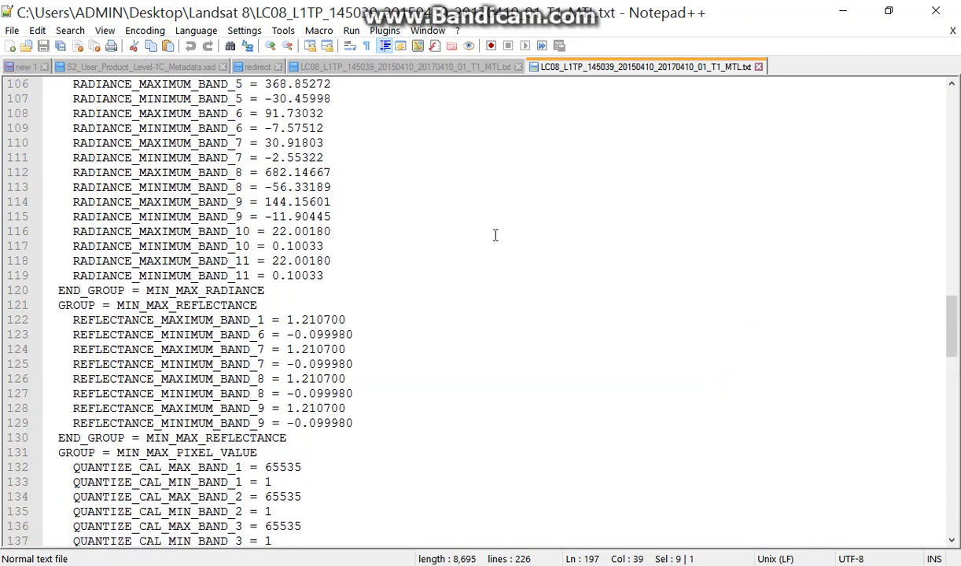
{"action": "scroll", "coordinate": [495, 235], "scroll_direction": "up", "scroll_amount": 13}
{"action": "scroll", "coordinate": [496, 235], "scroll_direction": "up", "scroll_amount": 20}
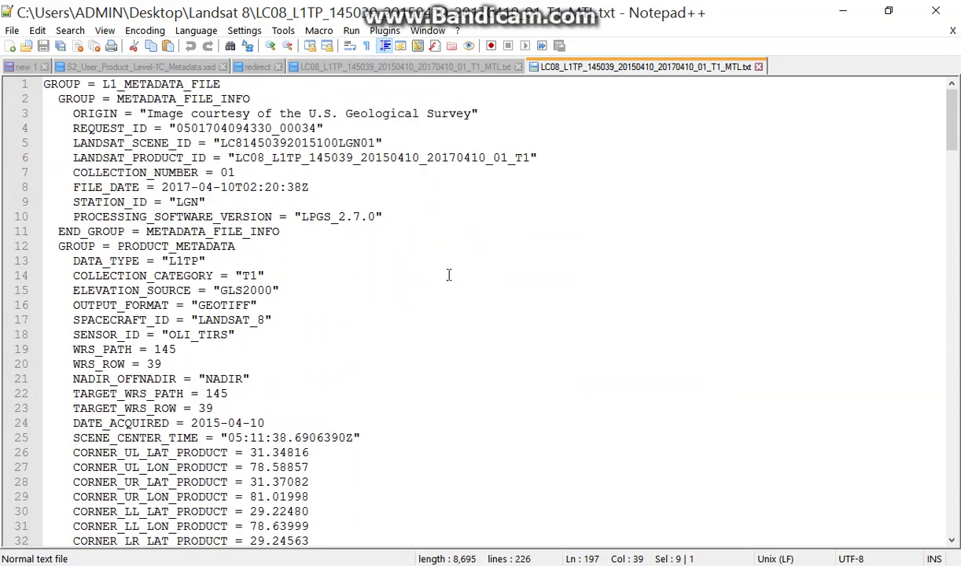
{"action": "scroll", "coordinate": [541, 330], "scroll_direction": "down", "scroll_amount": 3}
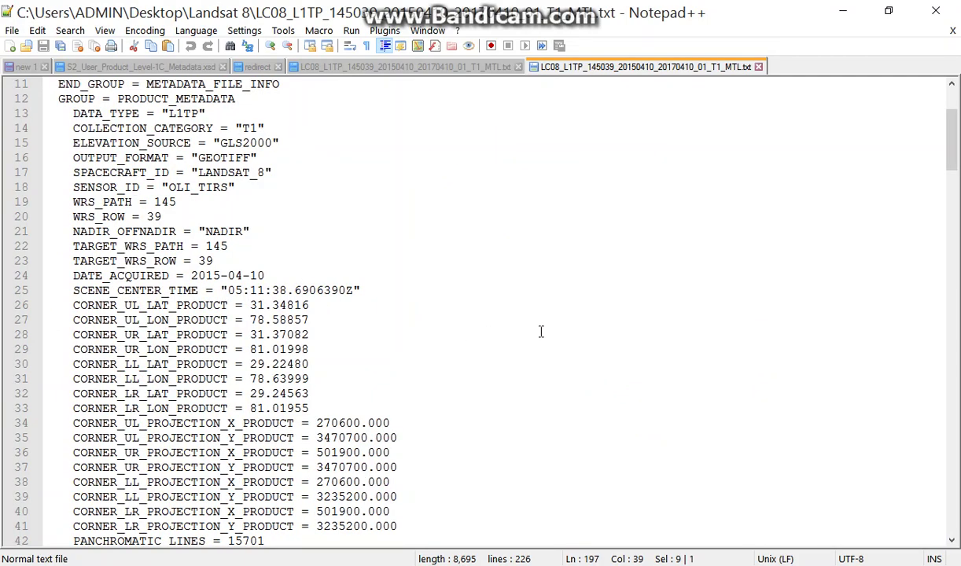
{"action": "scroll", "coordinate": [541, 330], "scroll_direction": "down", "scroll_amount": 7}
{"action": "scroll", "coordinate": [541, 330], "scroll_direction": "down", "scroll_amount": 3}
{"action": "scroll", "coordinate": [541, 331], "scroll_direction": "down", "scroll_amount": 3}
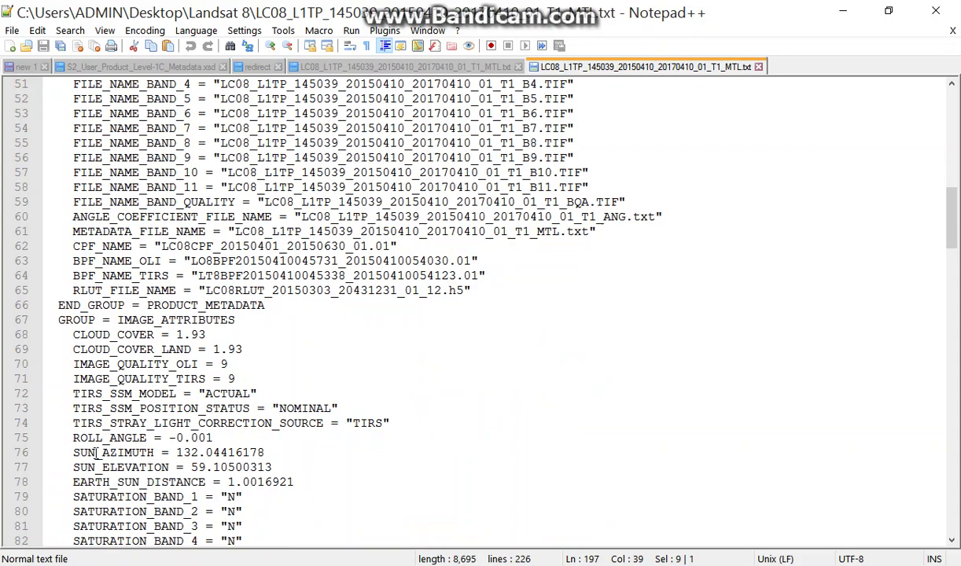
{"action": "scroll", "coordinate": [78, 437], "scroll_direction": "down", "scroll_amount": 3}
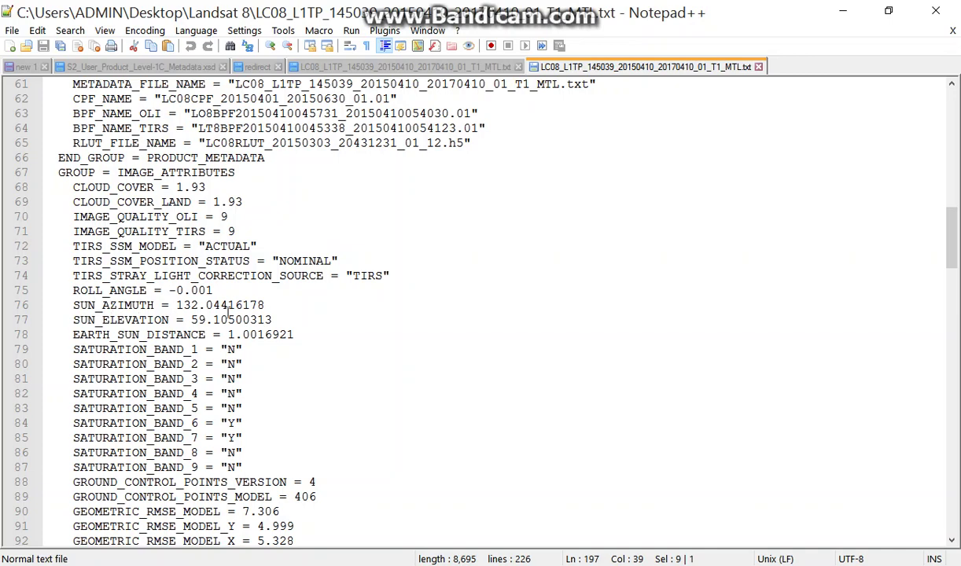
{"action": "scroll", "coordinate": [412, 324], "scroll_direction": "down", "scroll_amount": 6}
{"action": "scroll", "coordinate": [412, 328], "scroll_direction": "down", "scroll_amount": 3}
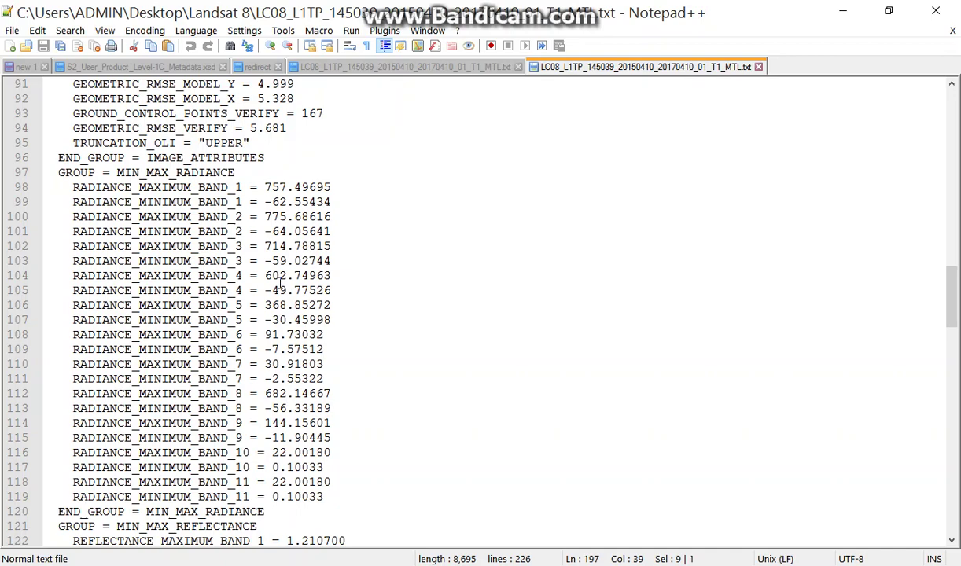
{"action": "scroll", "coordinate": [424, 328], "scroll_direction": "down", "scroll_amount": 7}
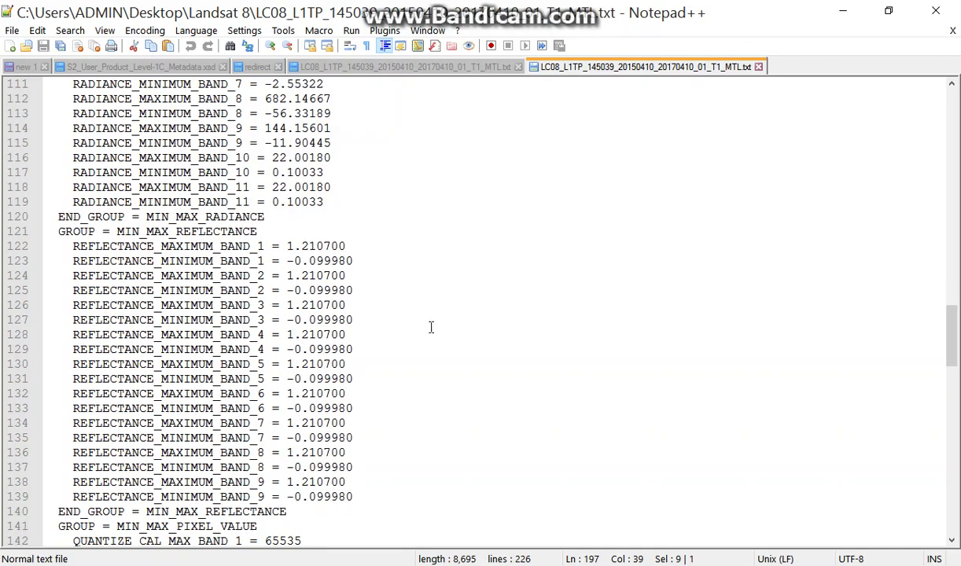
{"action": "scroll", "coordinate": [431, 327], "scroll_direction": "down", "scroll_amount": 3}
{"action": "scroll", "coordinate": [448, 328], "scroll_direction": "down", "scroll_amount": 3}
{"action": "scroll", "coordinate": [410, 335], "scroll_direction": "down", "scroll_amount": 7}
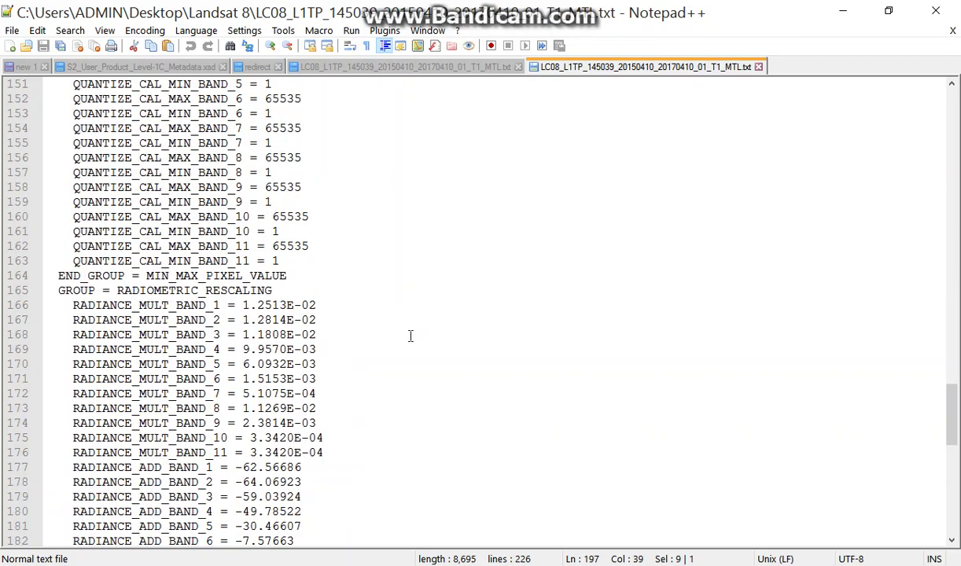
{"action": "scroll", "coordinate": [409, 336], "scroll_direction": "down", "scroll_amount": 3}
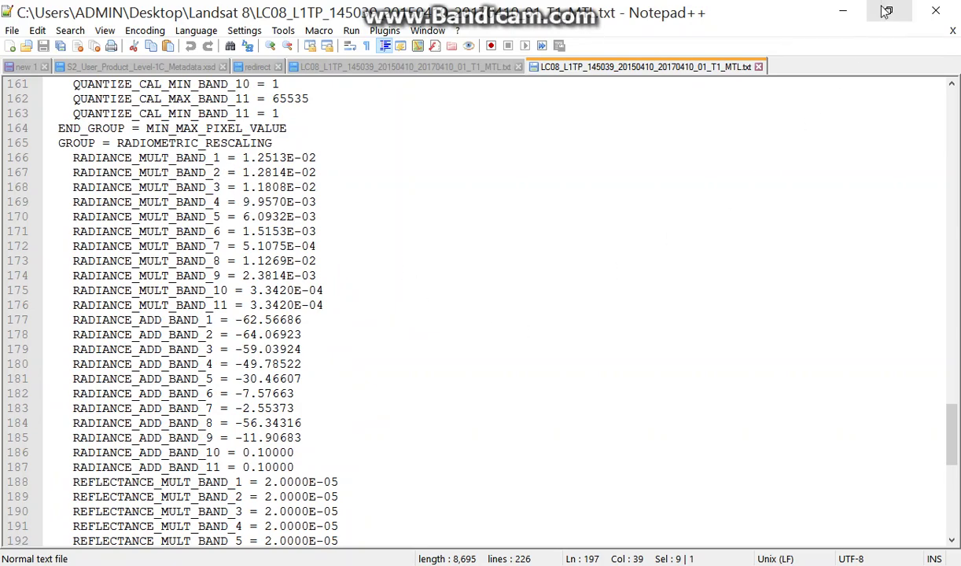
{"action": "left_click", "coordinate": [842, 11]}
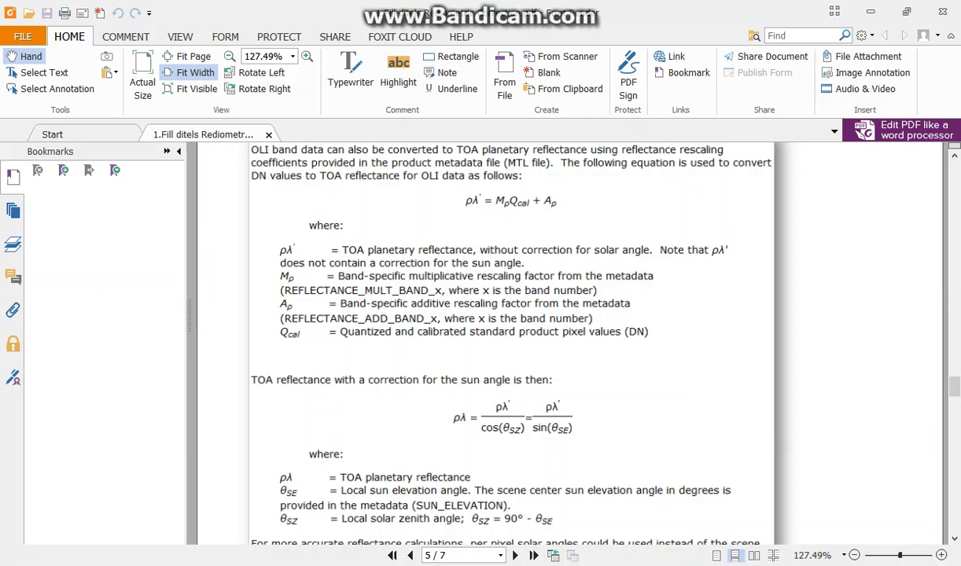
Bring the MTL file in Notepad++ back in front of the Foxit PDF guide
{"action": "left_click", "coordinate": [79, 306]}
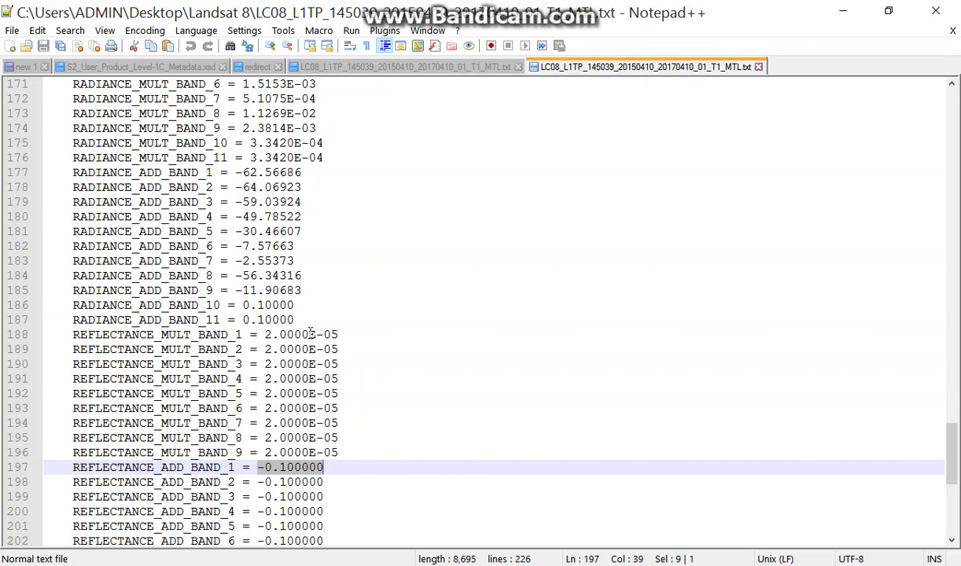
Select 2.0000E-05 on line 188 of the MTL file and switch to QGIS
{"action": "left_click_drag", "start_coordinate": [339, 334], "coordinate": [264, 334]}
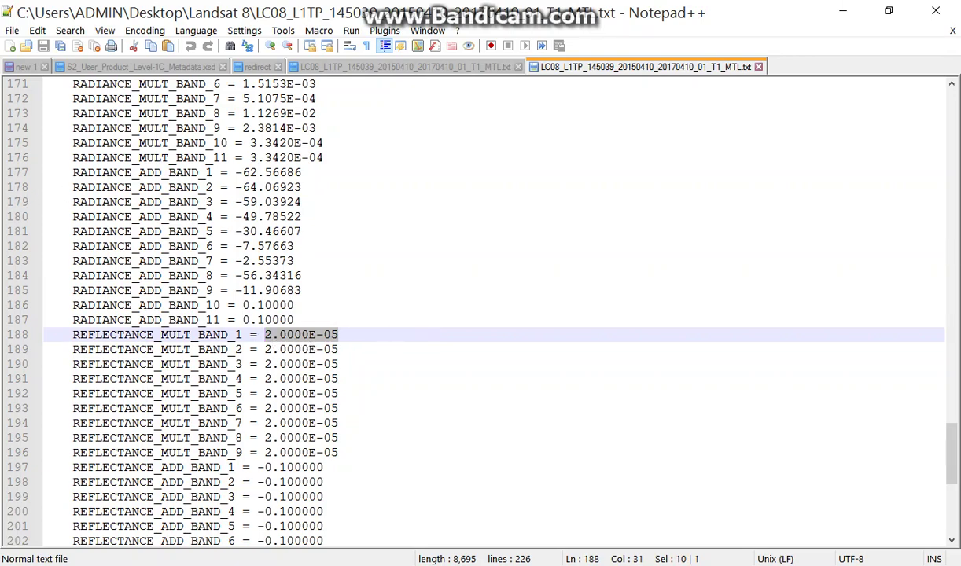
{"action": "key", "text": "alt+Tab"}
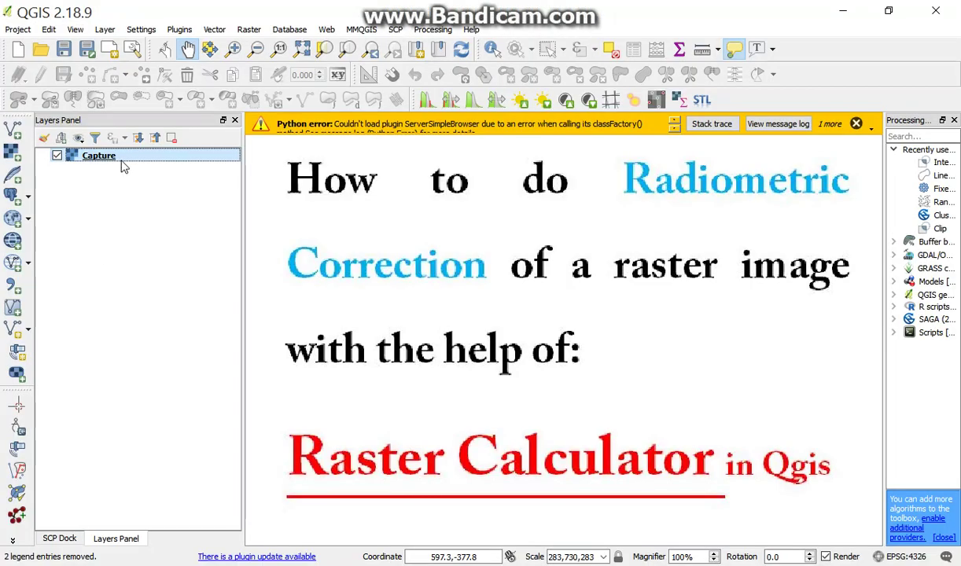
Remove the Capture layer from the QGIS project
{"action": "right_click", "coordinate": [119, 157]}
{"action": "left_click", "coordinate": [167, 237]}
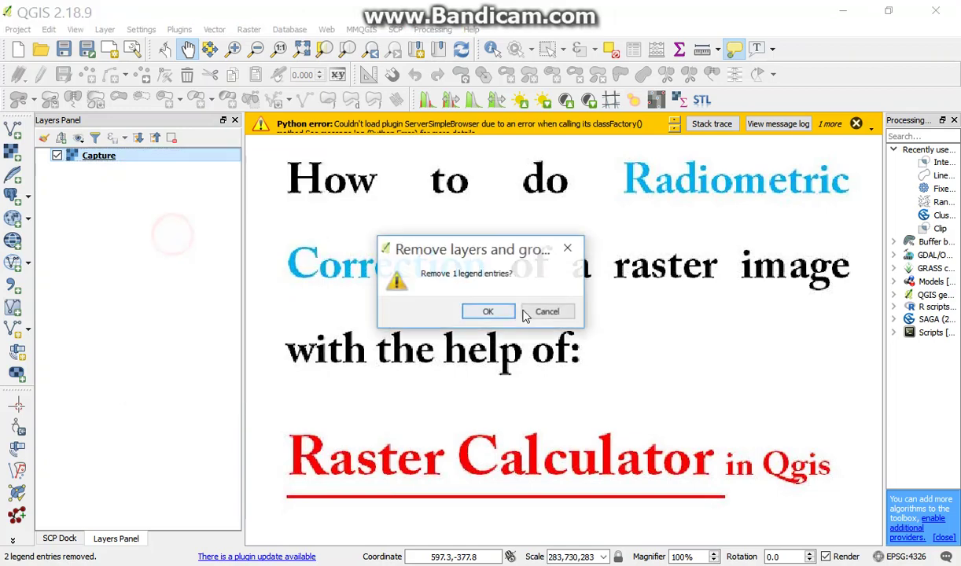
{"action": "left_click", "coordinate": [489, 313]}
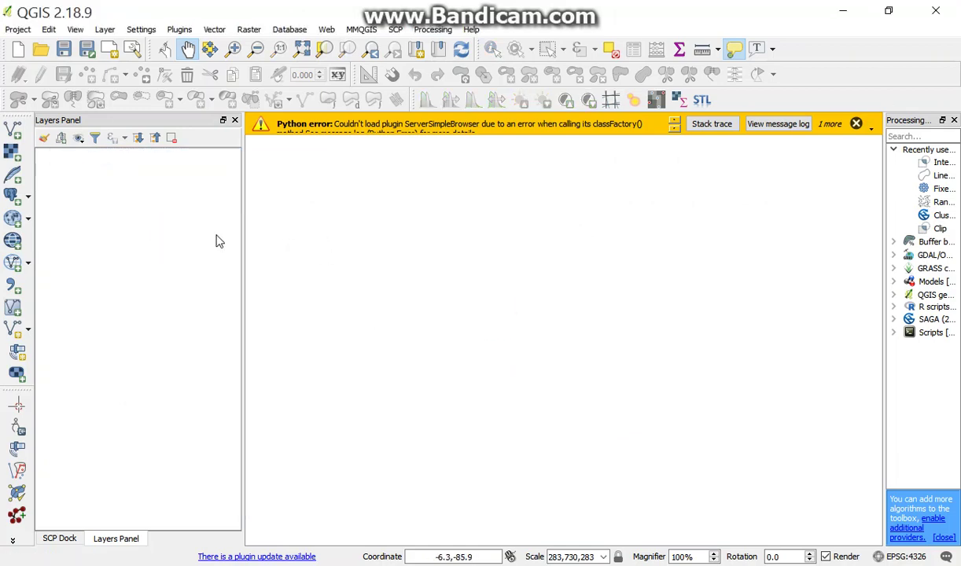
Add the band 1 raster from Desktop > Landsat 8 as a layer
{"action": "left_click", "coordinate": [11, 151]}
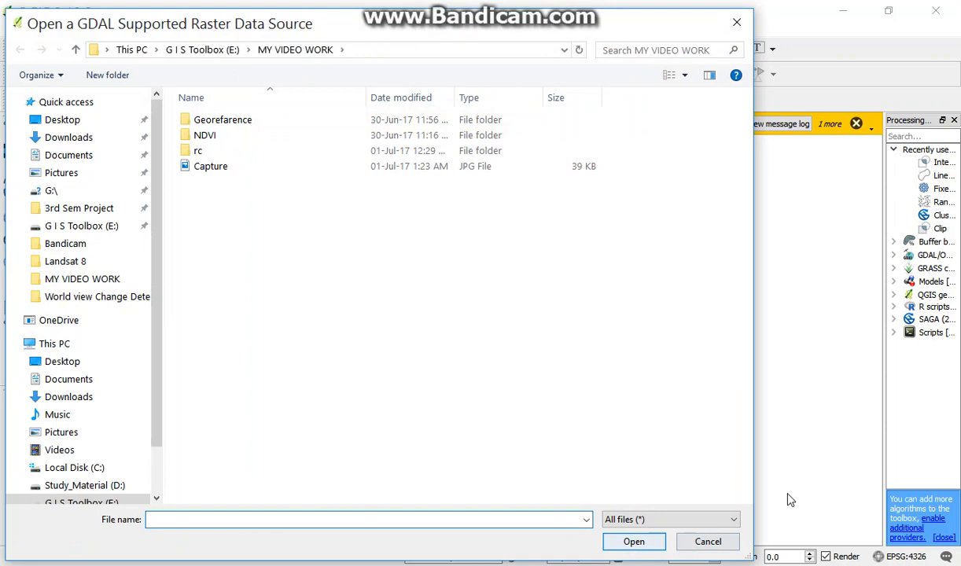
{"action": "left_click", "coordinate": [69, 120]}
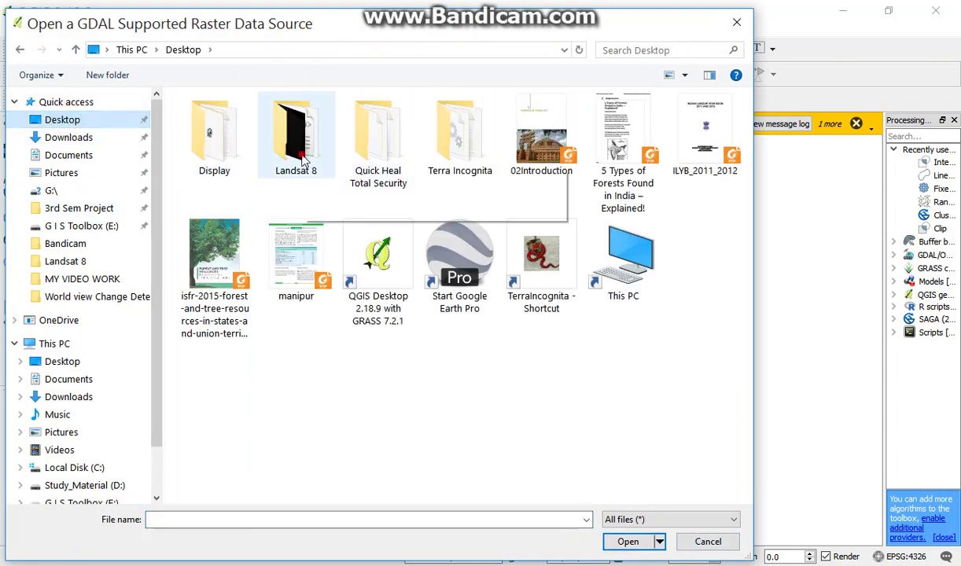
{"action": "double_click", "coordinate": [288, 148]}
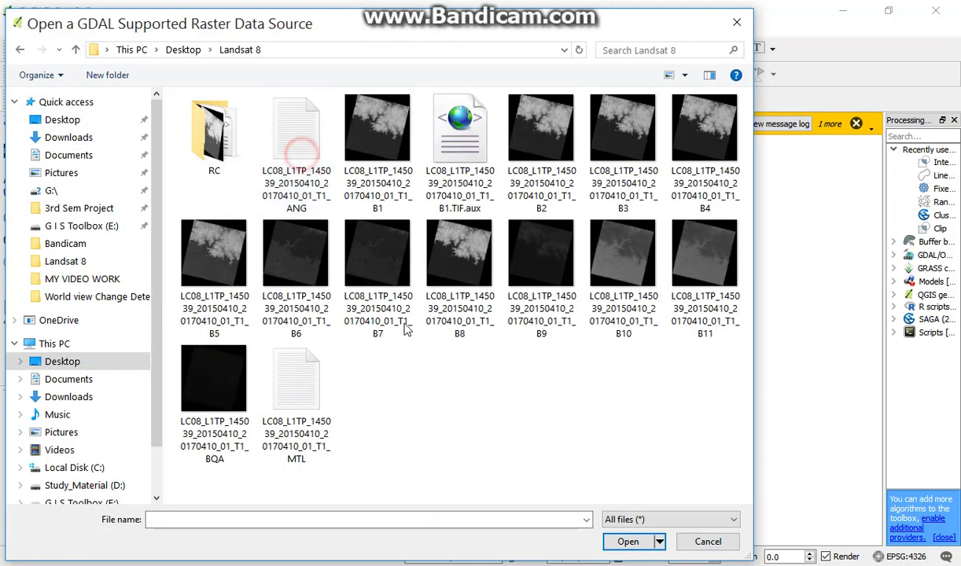
{"action": "left_click", "coordinate": [376, 167]}
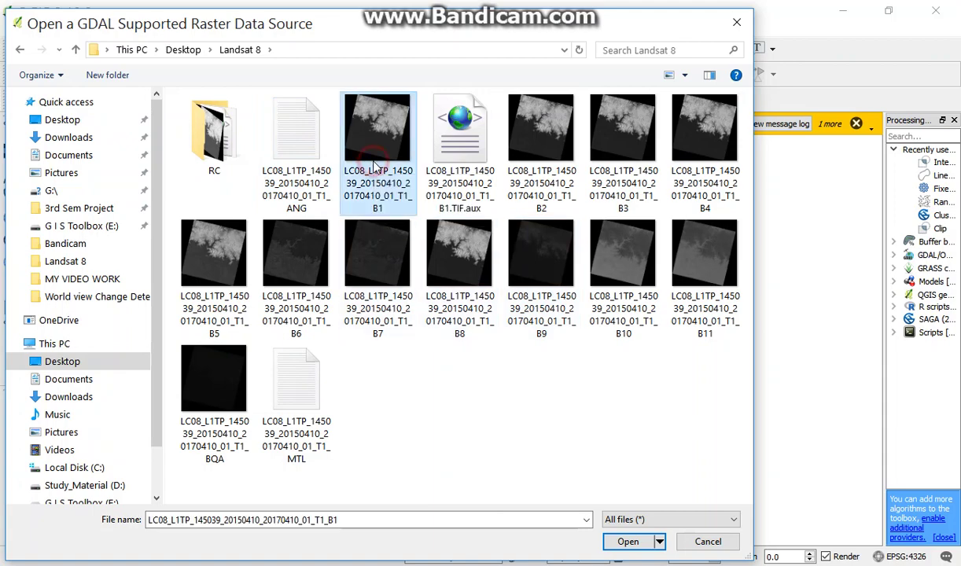
{"action": "left_click", "coordinate": [626, 542]}
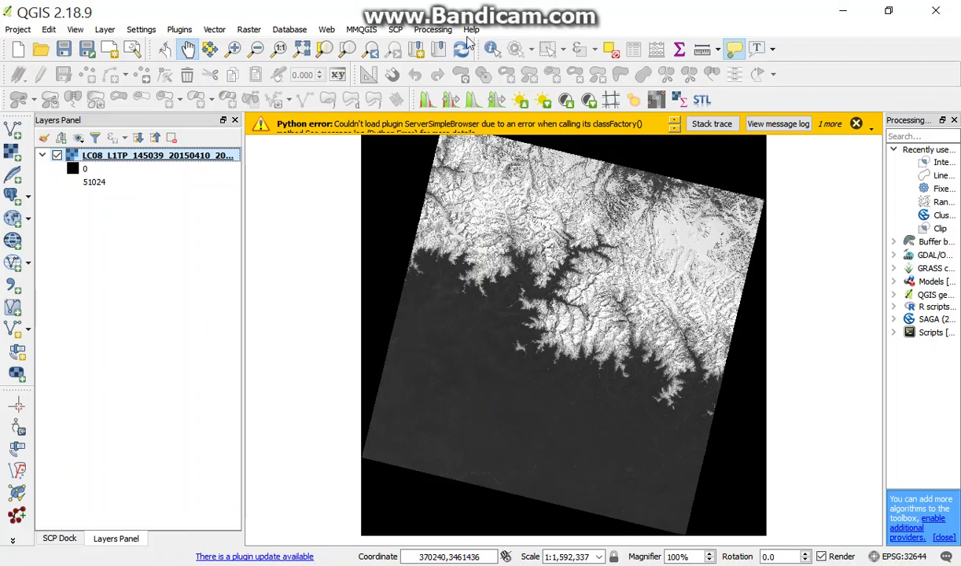
Open the Raster Calculator from the Raster menu
{"action": "left_click", "coordinate": [247, 30]}
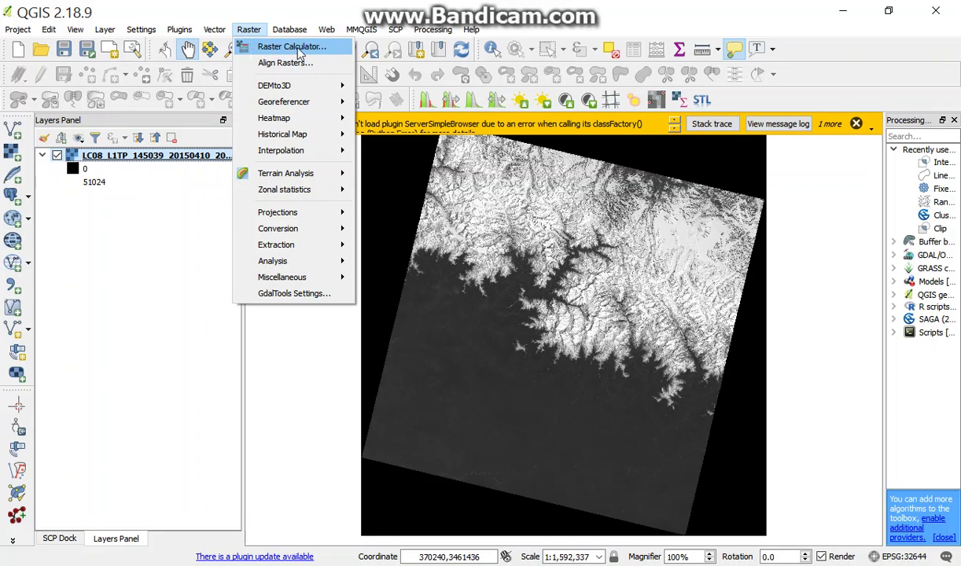
{"action": "left_click", "coordinate": [299, 49]}
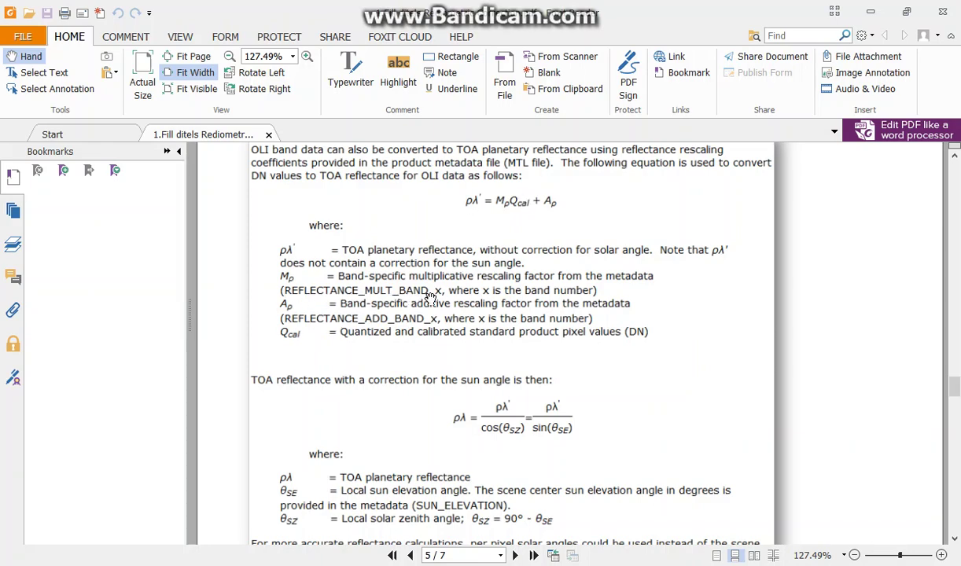
Copy 2.0000E-05 from line 188 of the MTL file, then return to QGIS
{"action": "key", "text": "alt+Tab"}
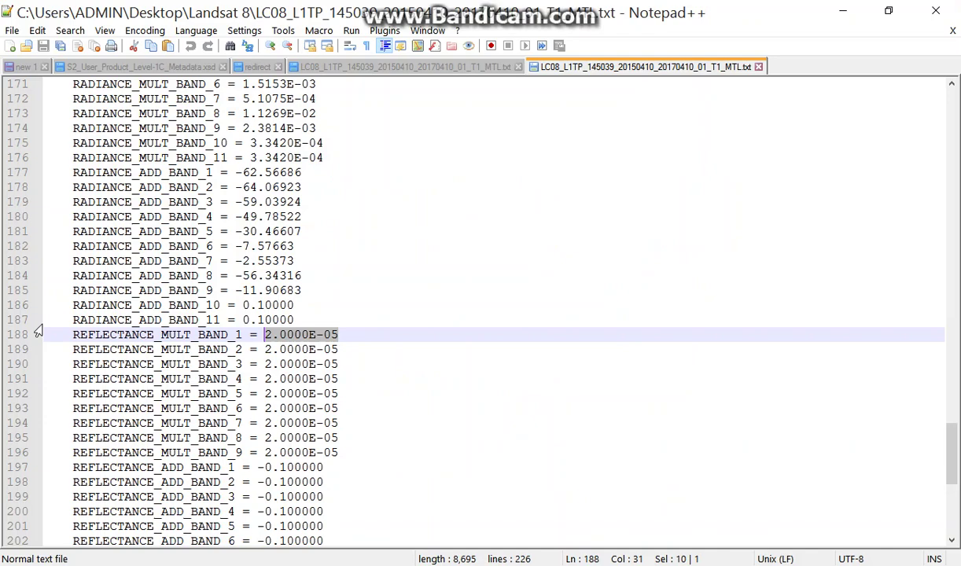
{"action": "left_click_drag", "start_coordinate": [265, 336], "coordinate": [340, 334]}
{"action": "right_click", "coordinate": [317, 338]}
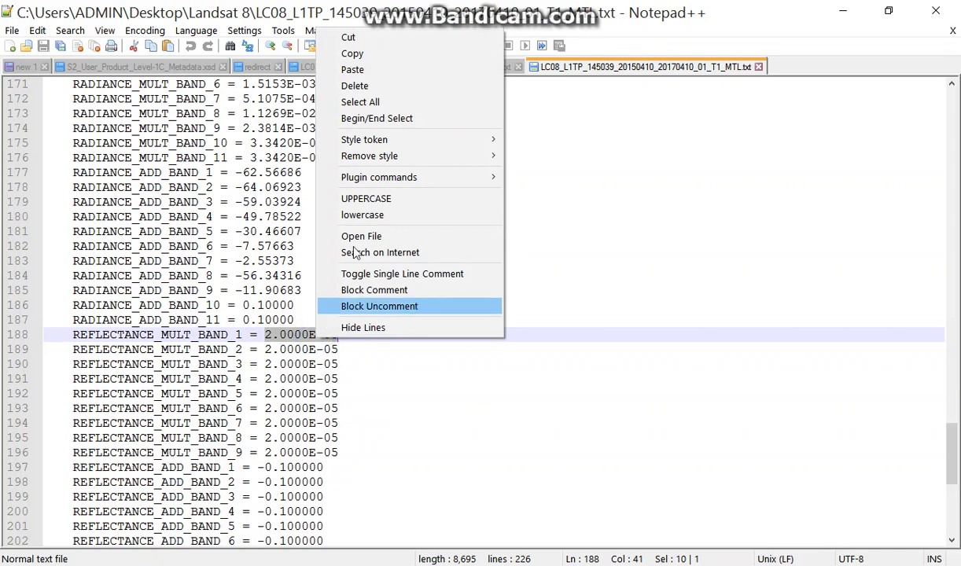
{"action": "left_click", "coordinate": [382, 52]}
{"action": "key", "text": "alt+Tab"}
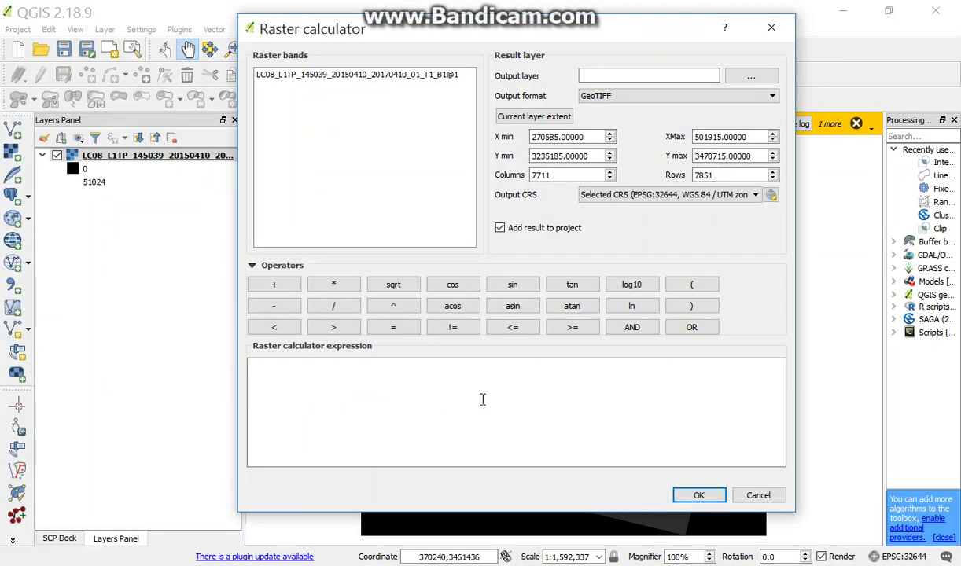
Build the expression 2.0000E-05 * band 1 + in the Raster Calculator
{"action": "right_click", "coordinate": [268, 365]}
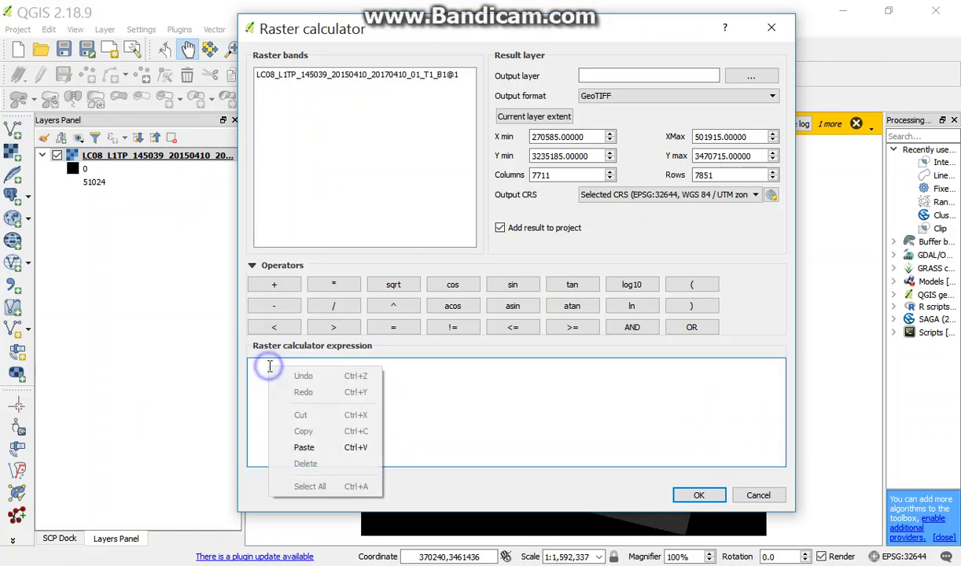
{"action": "left_click", "coordinate": [305, 447]}
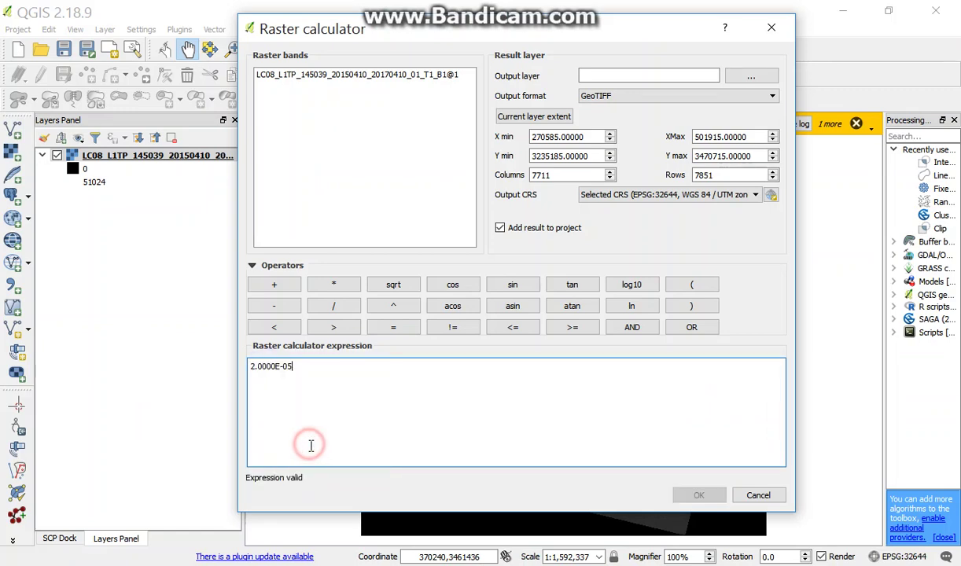
{"action": "left_click", "coordinate": [335, 287]}
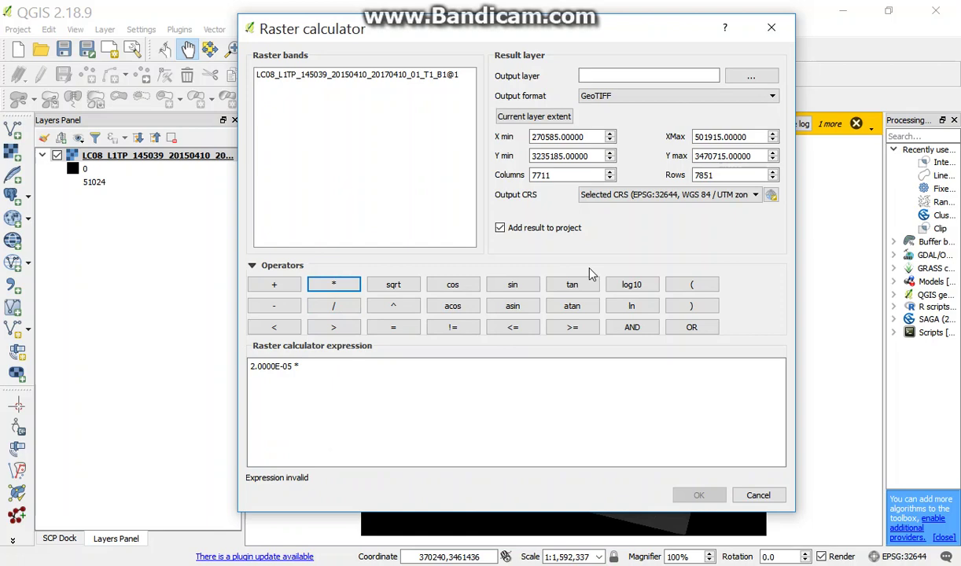
{"action": "double_click", "coordinate": [353, 79]}
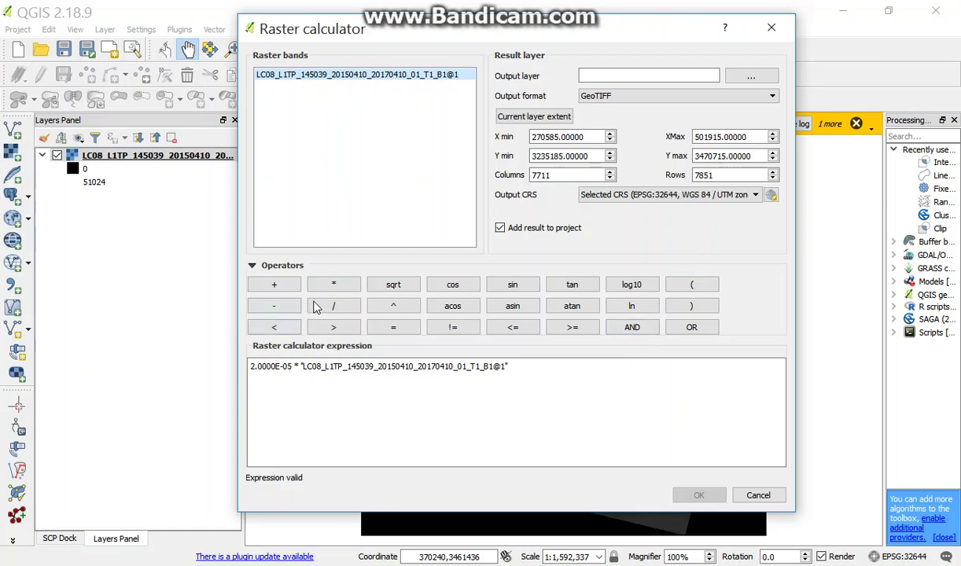
{"action": "left_click", "coordinate": [284, 291]}
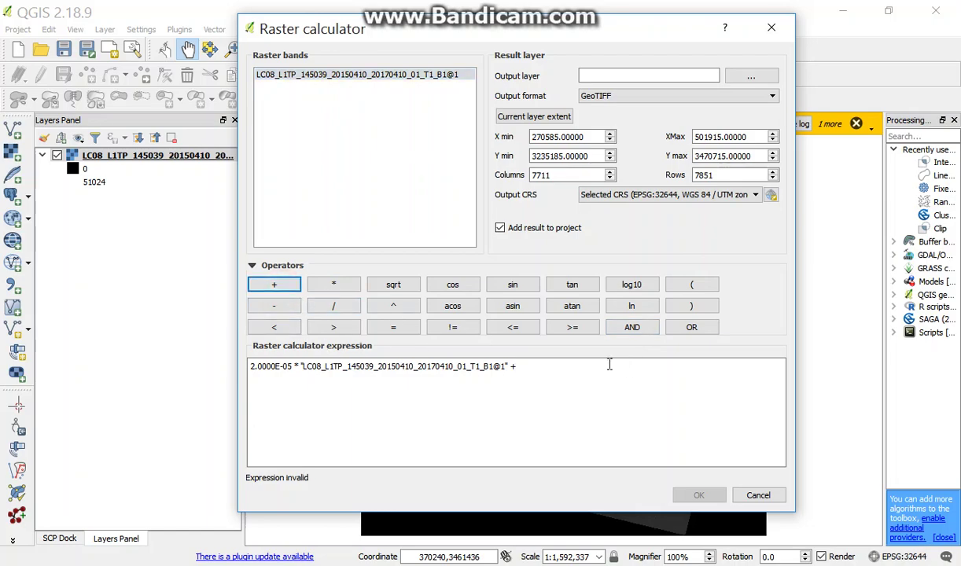
{"action": "key", "text": "alt+Tab"}
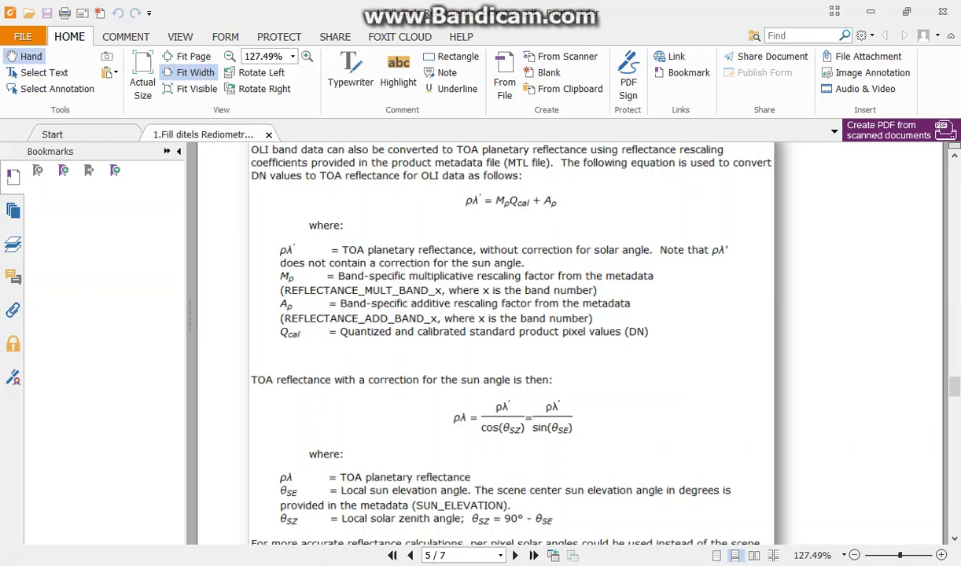
Copy -0.100000 from line 197 of the MTL file and return to QGIS
{"action": "key", "text": "alt+Tab"}
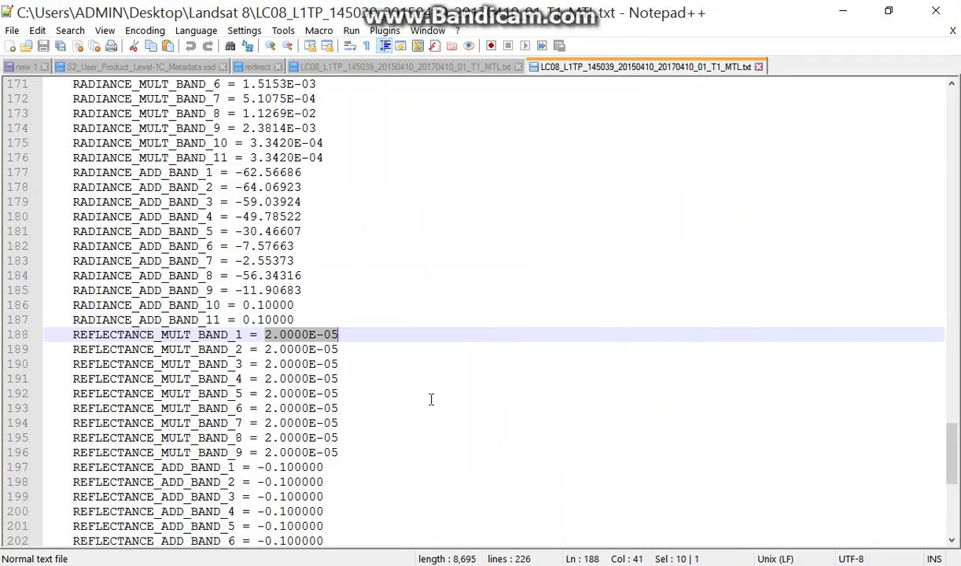
{"action": "scroll", "coordinate": [431, 400], "scroll_direction": "down", "scroll_amount": 3}
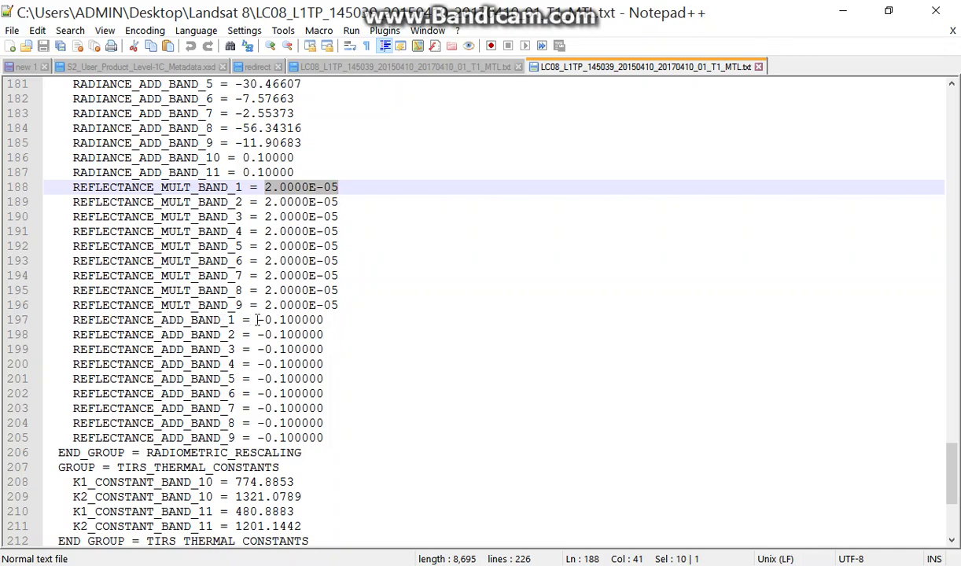
{"action": "left_click_drag", "start_coordinate": [257, 319], "coordinate": [323, 319]}
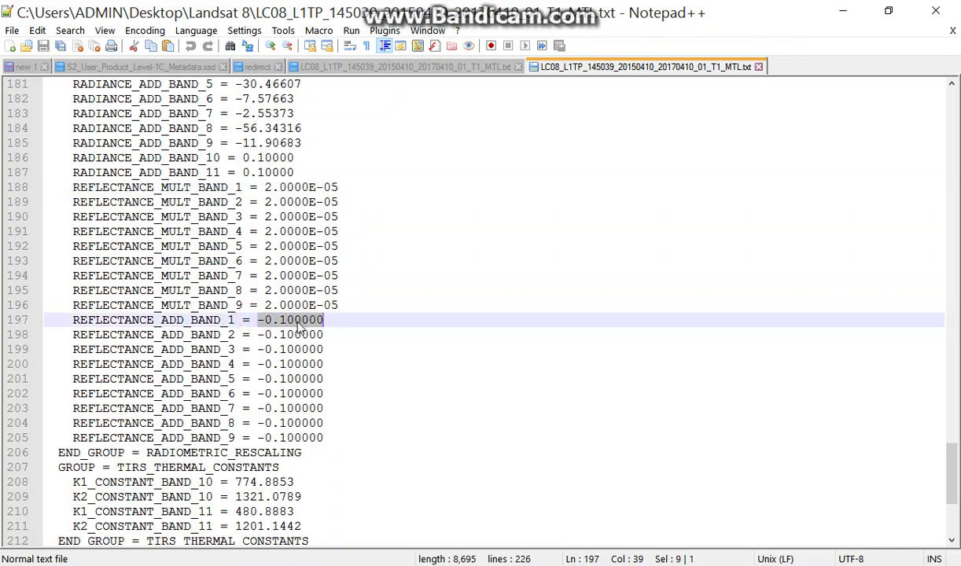
{"action": "right_click", "coordinate": [294, 318]}
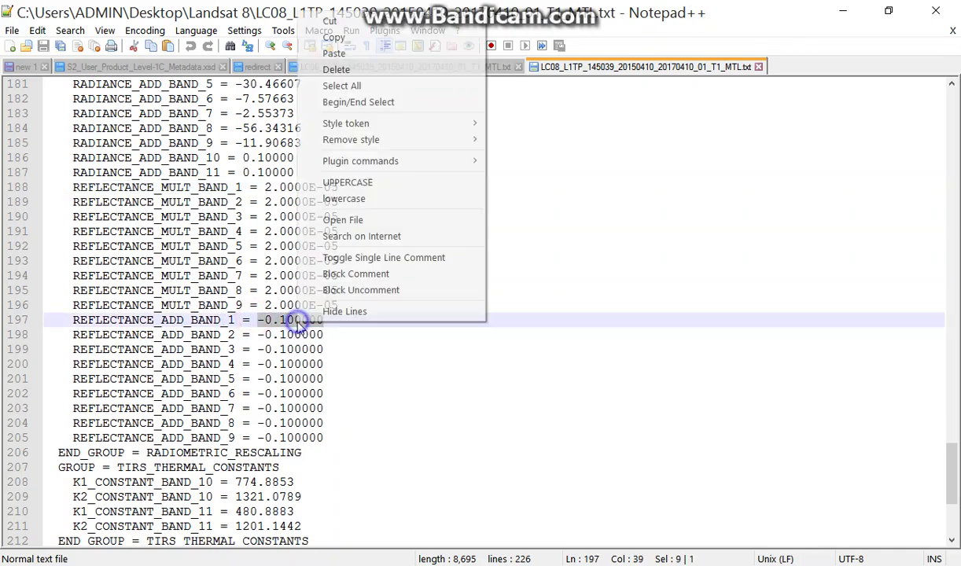
{"action": "left_click", "coordinate": [353, 38]}
{"action": "key", "text": "alt+Tab"}
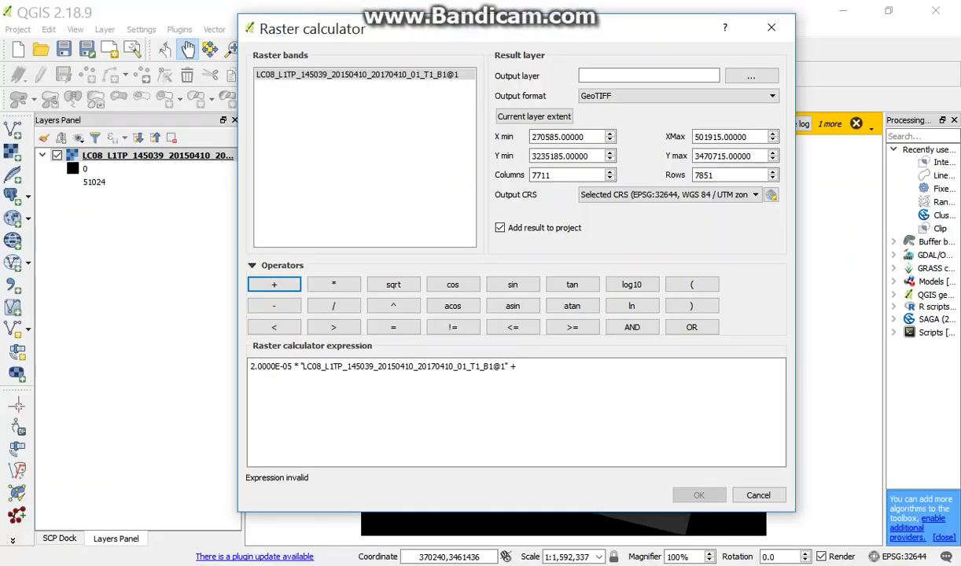
Append ( -0.100000 ) so the expression reads 2.0000E-05 * band 1 + ( -0.100000 ), checking the PDF
{"action": "left_click", "coordinate": [703, 285]}
{"action": "left_click", "coordinate": [541, 366]}
{"action": "right_click", "coordinate": [541, 366]}
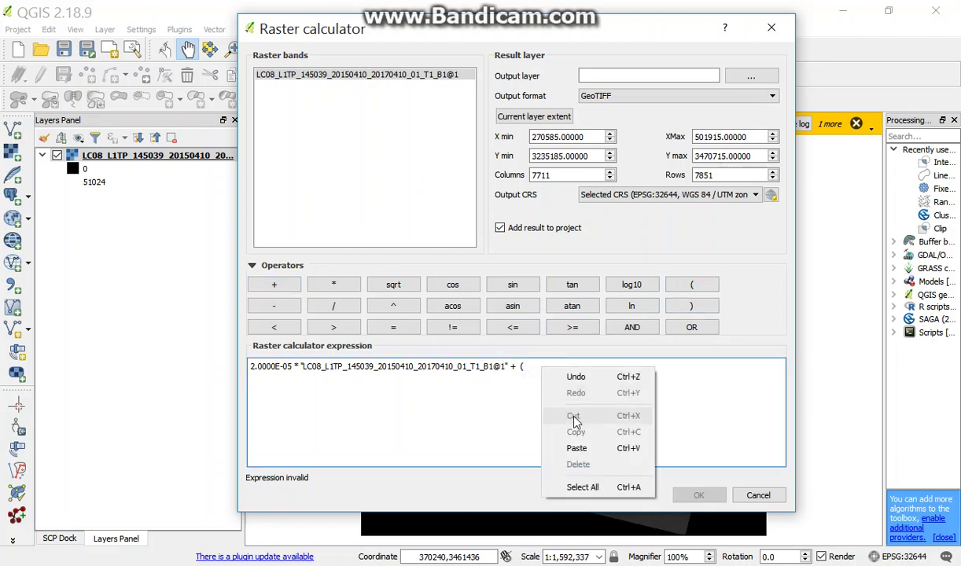
{"action": "left_click", "coordinate": [554, 429]}
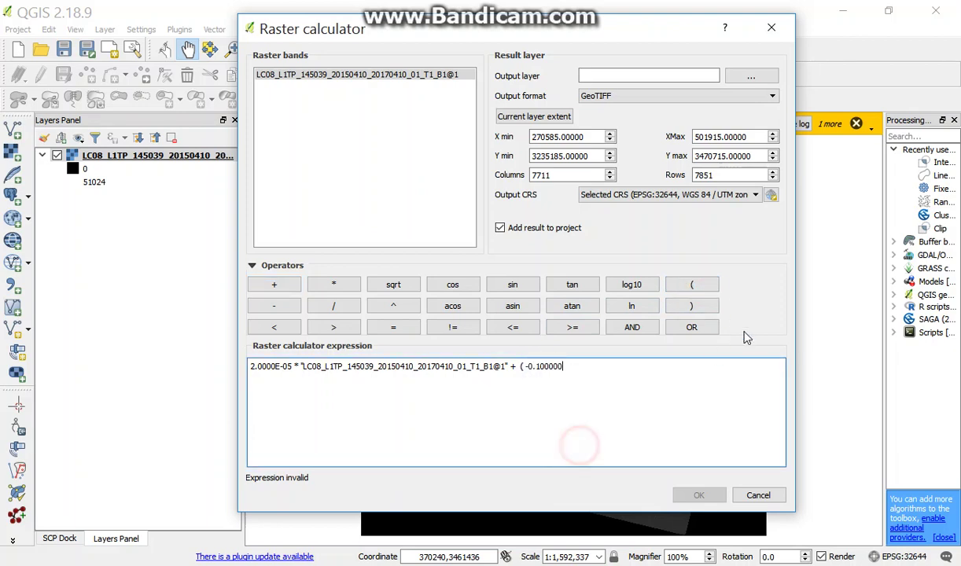
{"action": "left_click", "coordinate": [697, 309]}
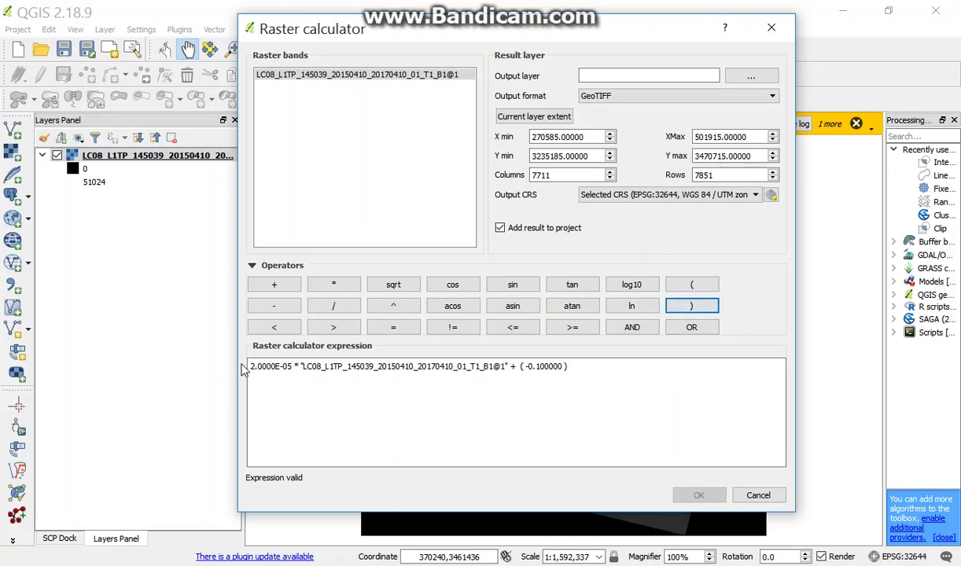
{"action": "key", "text": "alt+Tab"}
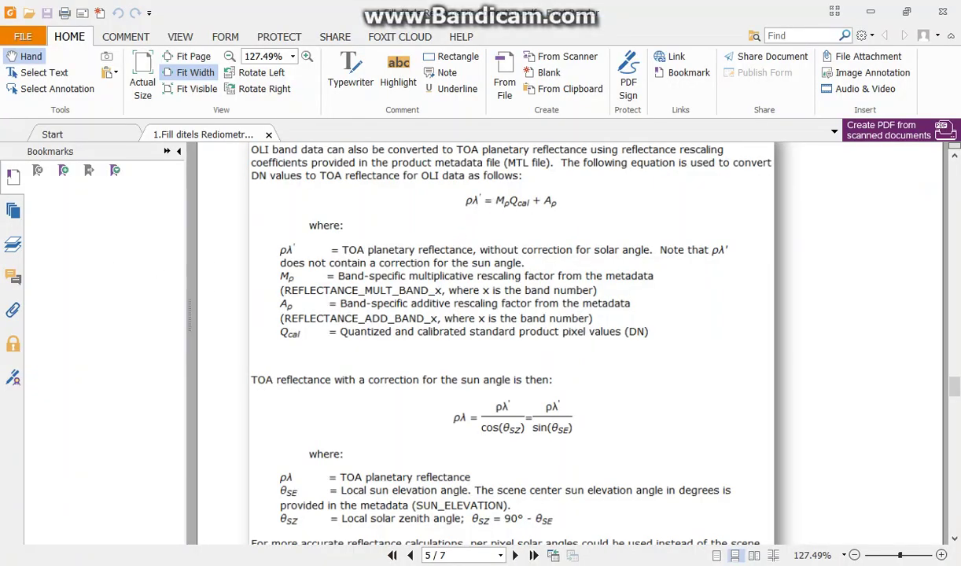
{"action": "key", "text": "alt+Tab"}
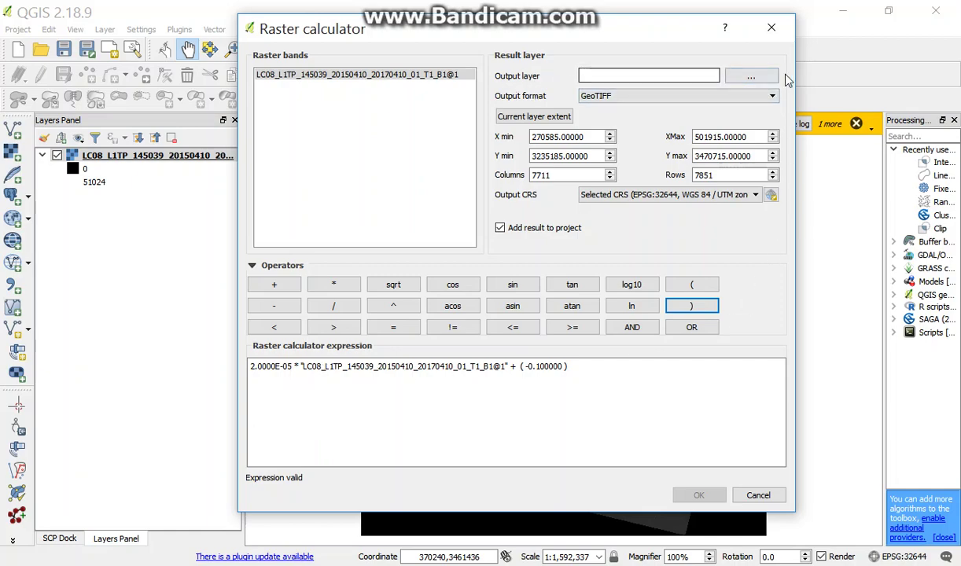
Browse the output file dialog up to the Desktop
{"action": "left_click", "coordinate": [751, 75]}
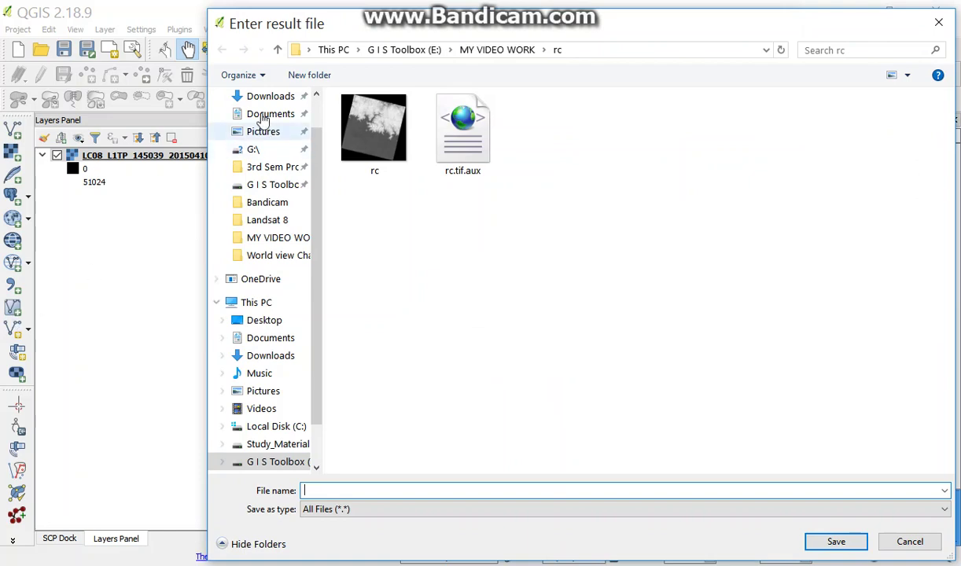
{"action": "left_click", "coordinate": [279, 47]}
{"action": "left_click", "coordinate": [279, 47]}
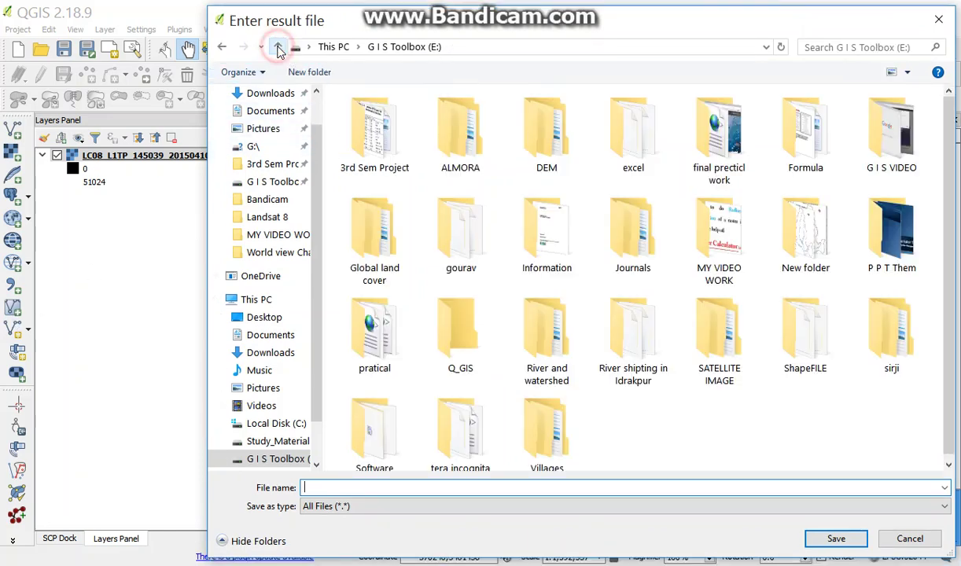
{"action": "scroll", "coordinate": [252, 130], "scroll_direction": "up", "scroll_amount": 2}
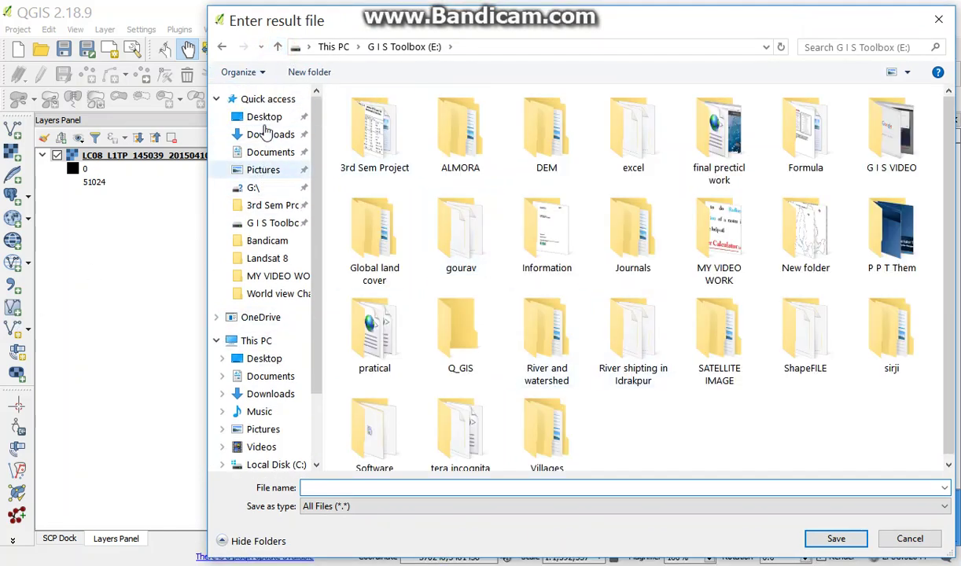
{"action": "left_click", "coordinate": [260, 117]}
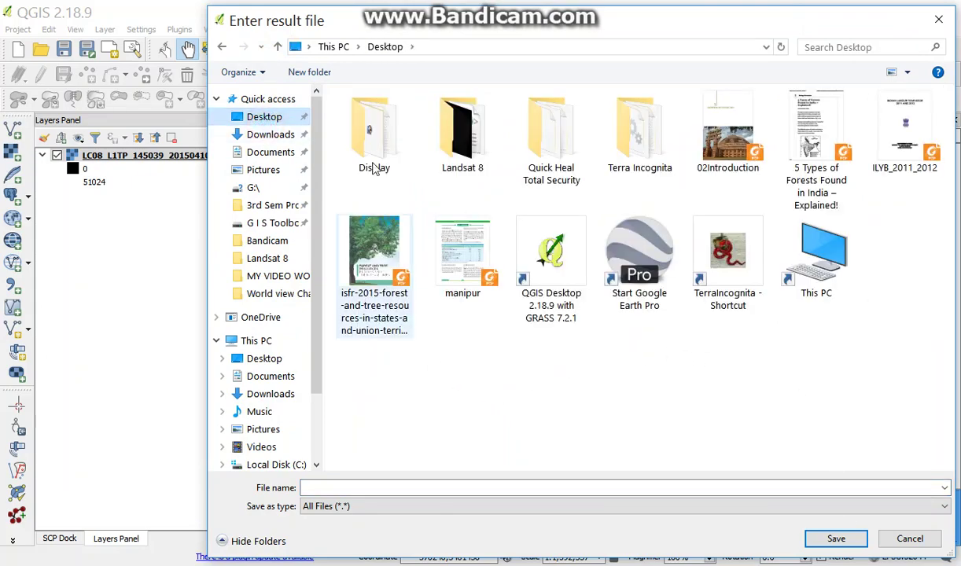
Create an RC folder on the Desktop and save the output there as BAND1
{"action": "left_click", "coordinate": [310, 72]}
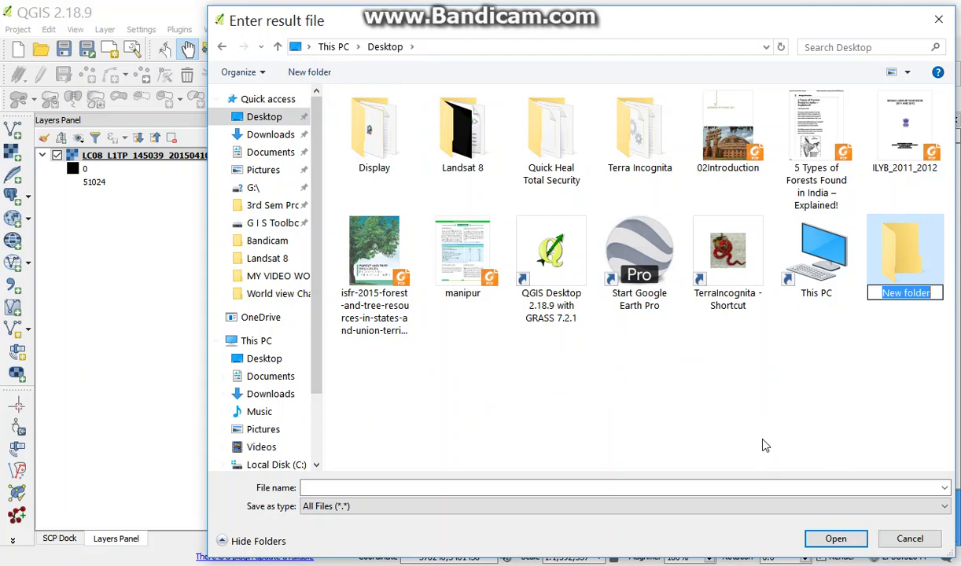
{"action": "type", "text": "RC"}
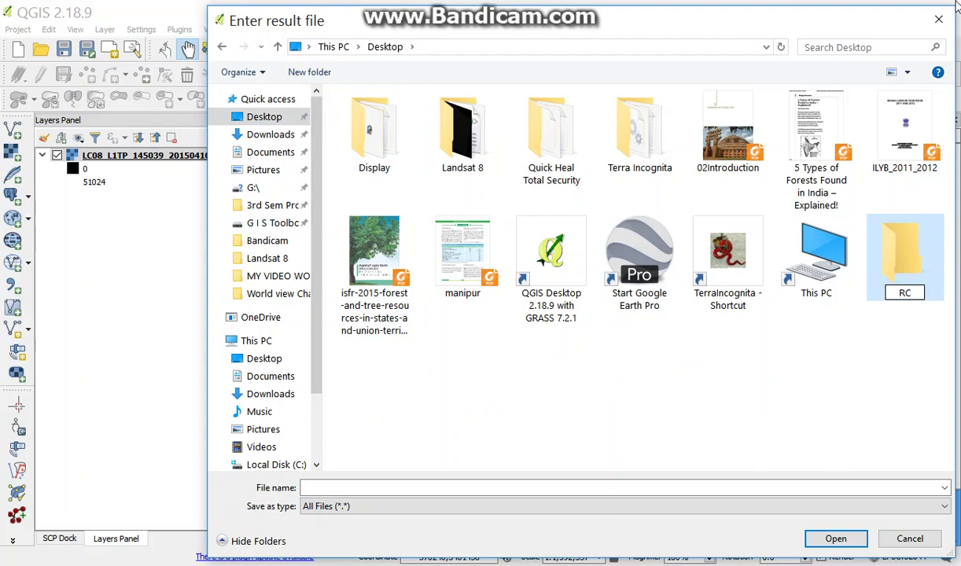
{"action": "left_click", "coordinate": [830, 391]}
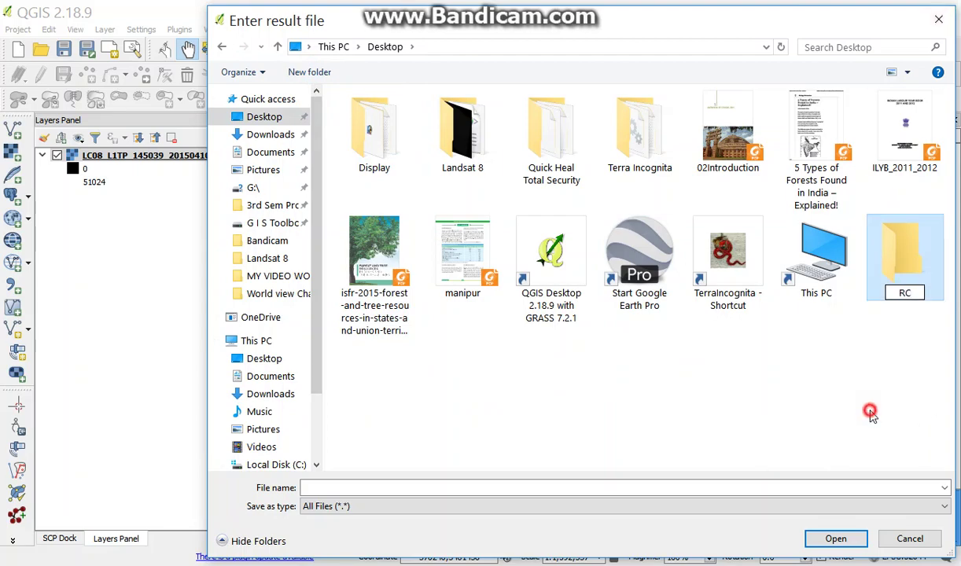
{"action": "double_click", "coordinate": [912, 282]}
{"action": "left_click", "coordinate": [355, 485]}
{"action": "type", "text": "BAND1"}
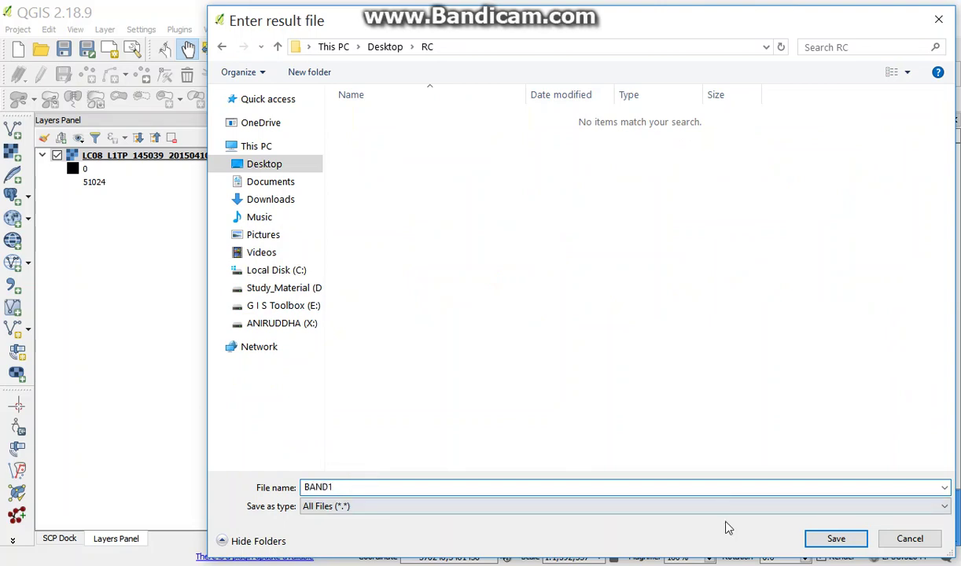
{"action": "left_click", "coordinate": [836, 538]}
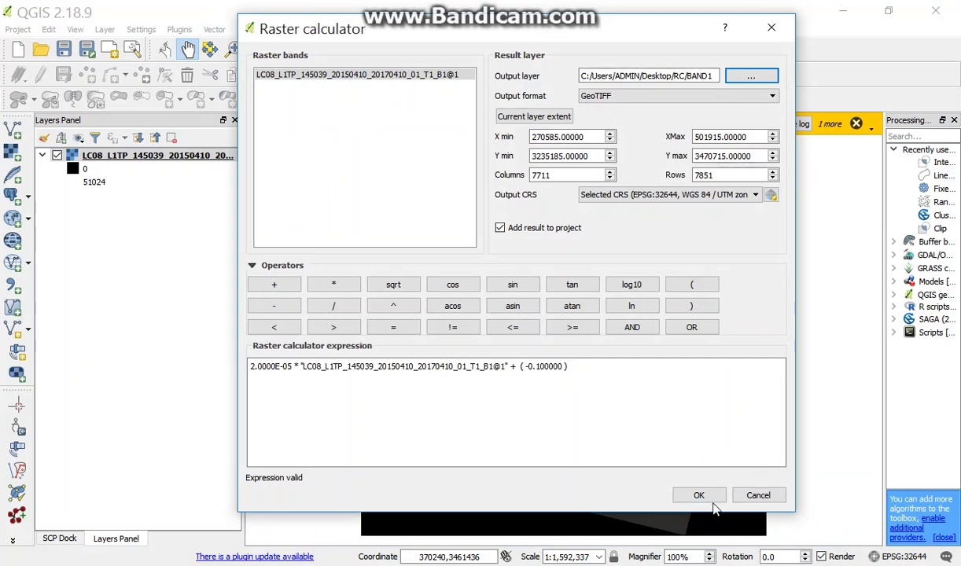
Run the calculation to add BAND1 (range -0.1 to 0.920479) and hide the LC08 layer
{"action": "left_click", "coordinate": [706, 500]}
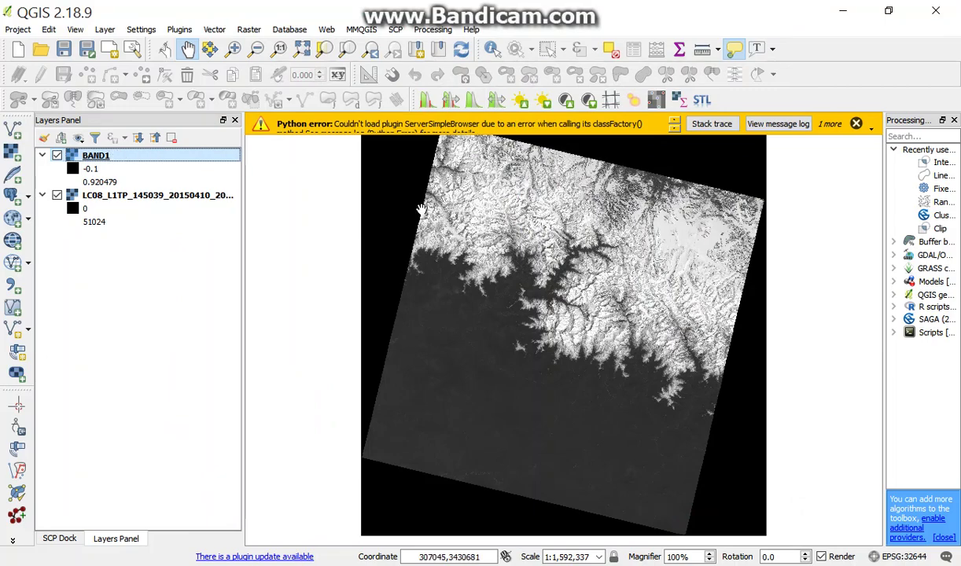
{"action": "left_click", "coordinate": [57, 195]}
Identify a BAND1 pixel on the map and widen the results to read its value, -0.1
{"action": "left_click", "coordinate": [491, 50]}
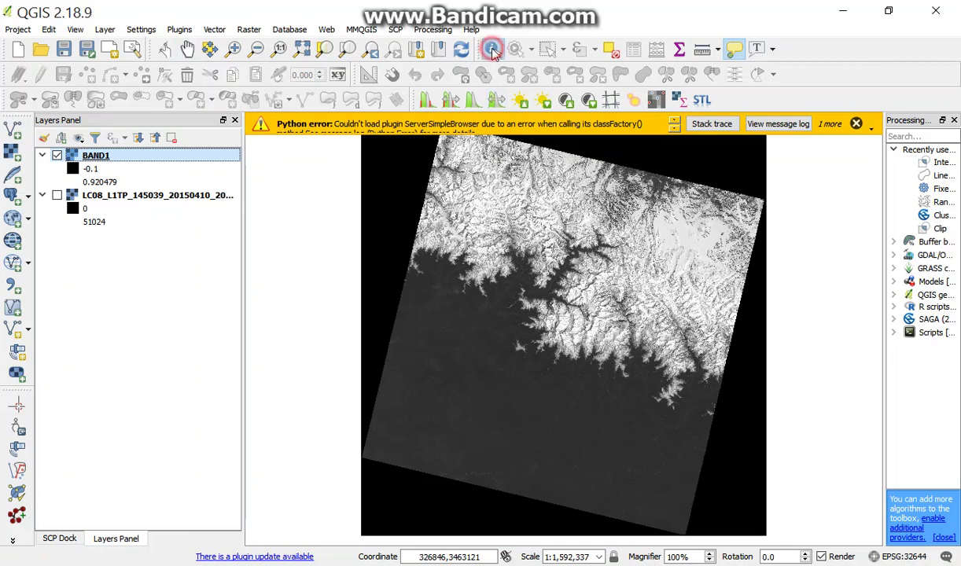
{"action": "left_click", "coordinate": [393, 187]}
{"action": "left_click", "coordinate": [97, 227]}
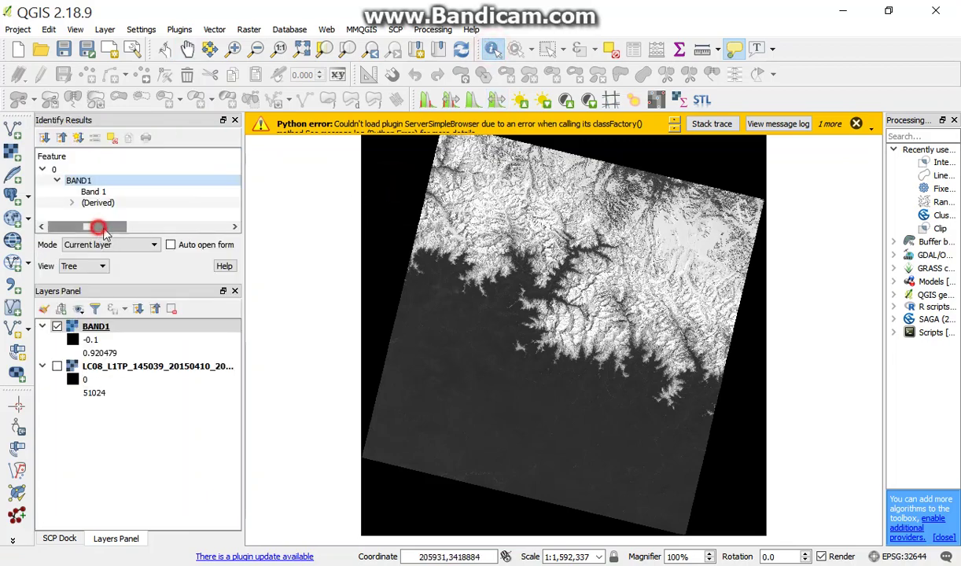
{"action": "left_click_drag", "start_coordinate": [98, 227], "coordinate": [160, 227]}
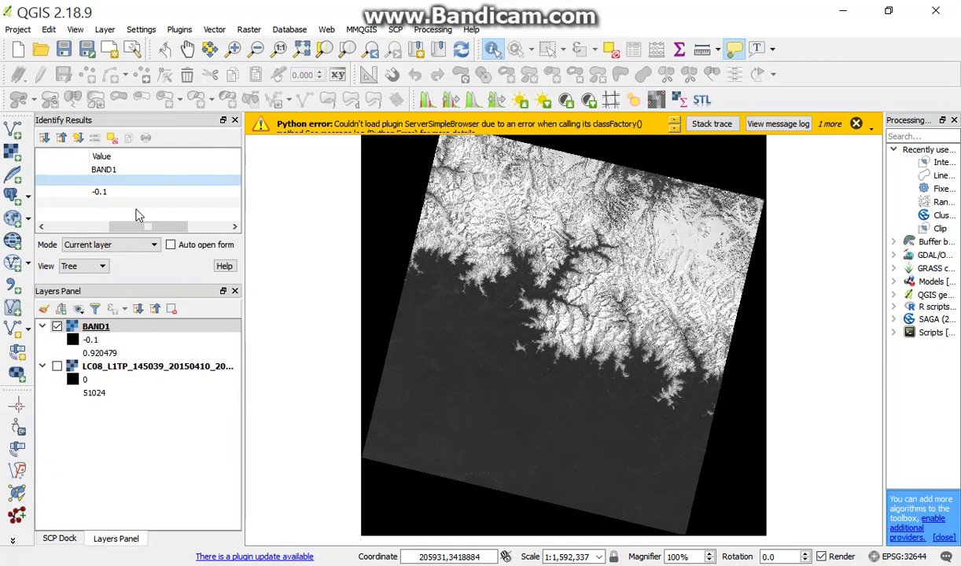
Review the sun-angle correction formula in the PDF, then close the Identify Results
{"action": "key", "text": "alt+Tab"}
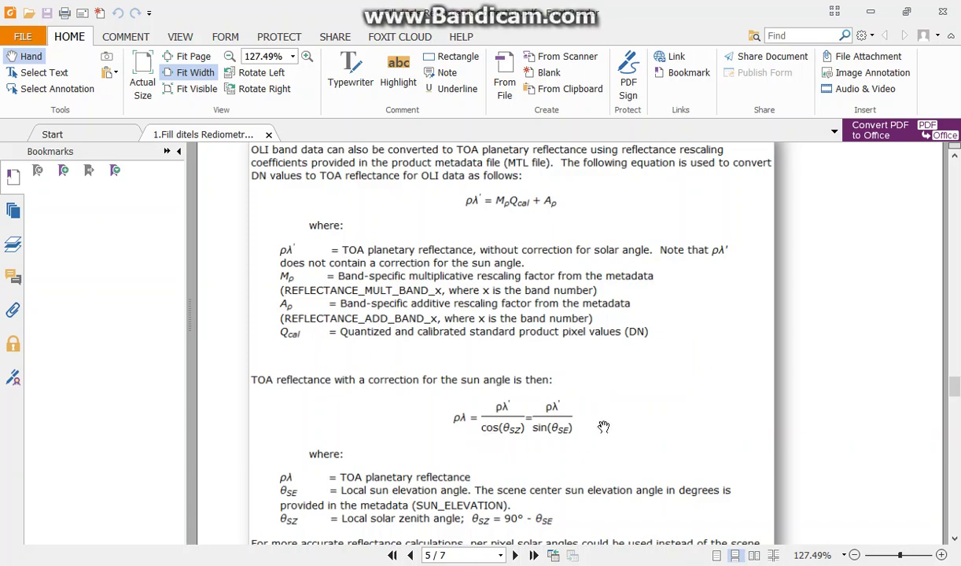
{"action": "left_click", "coordinate": [870, 11]}
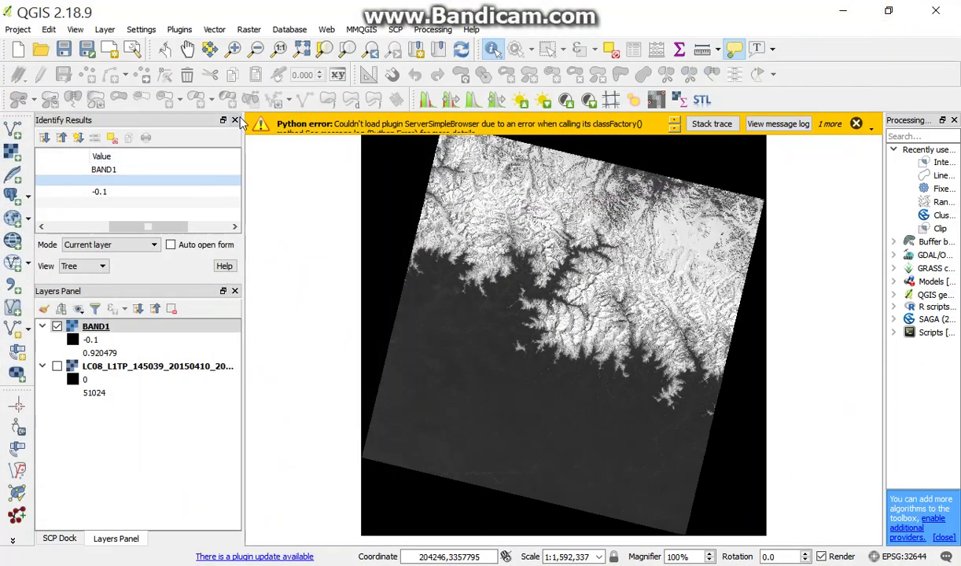
{"action": "left_click", "coordinate": [234, 120]}
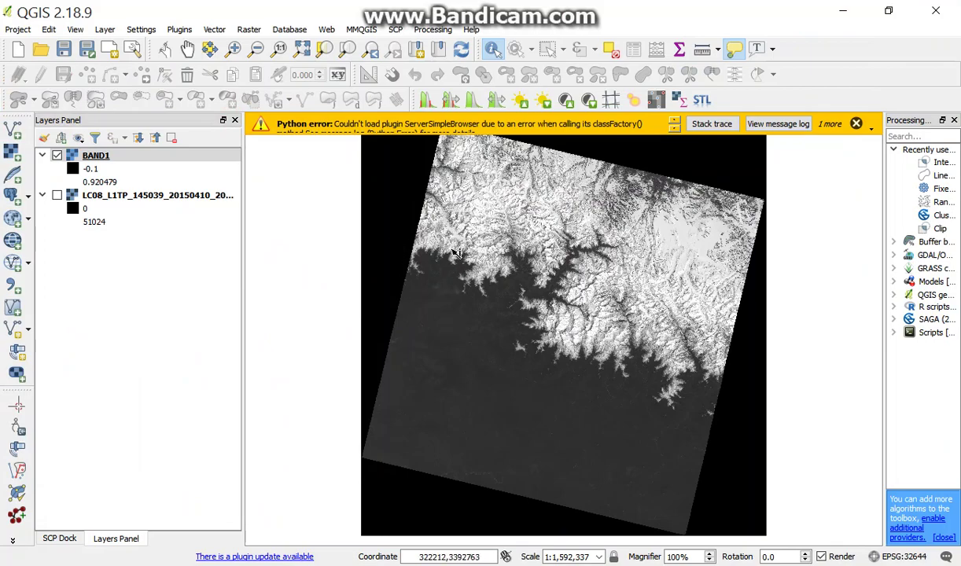